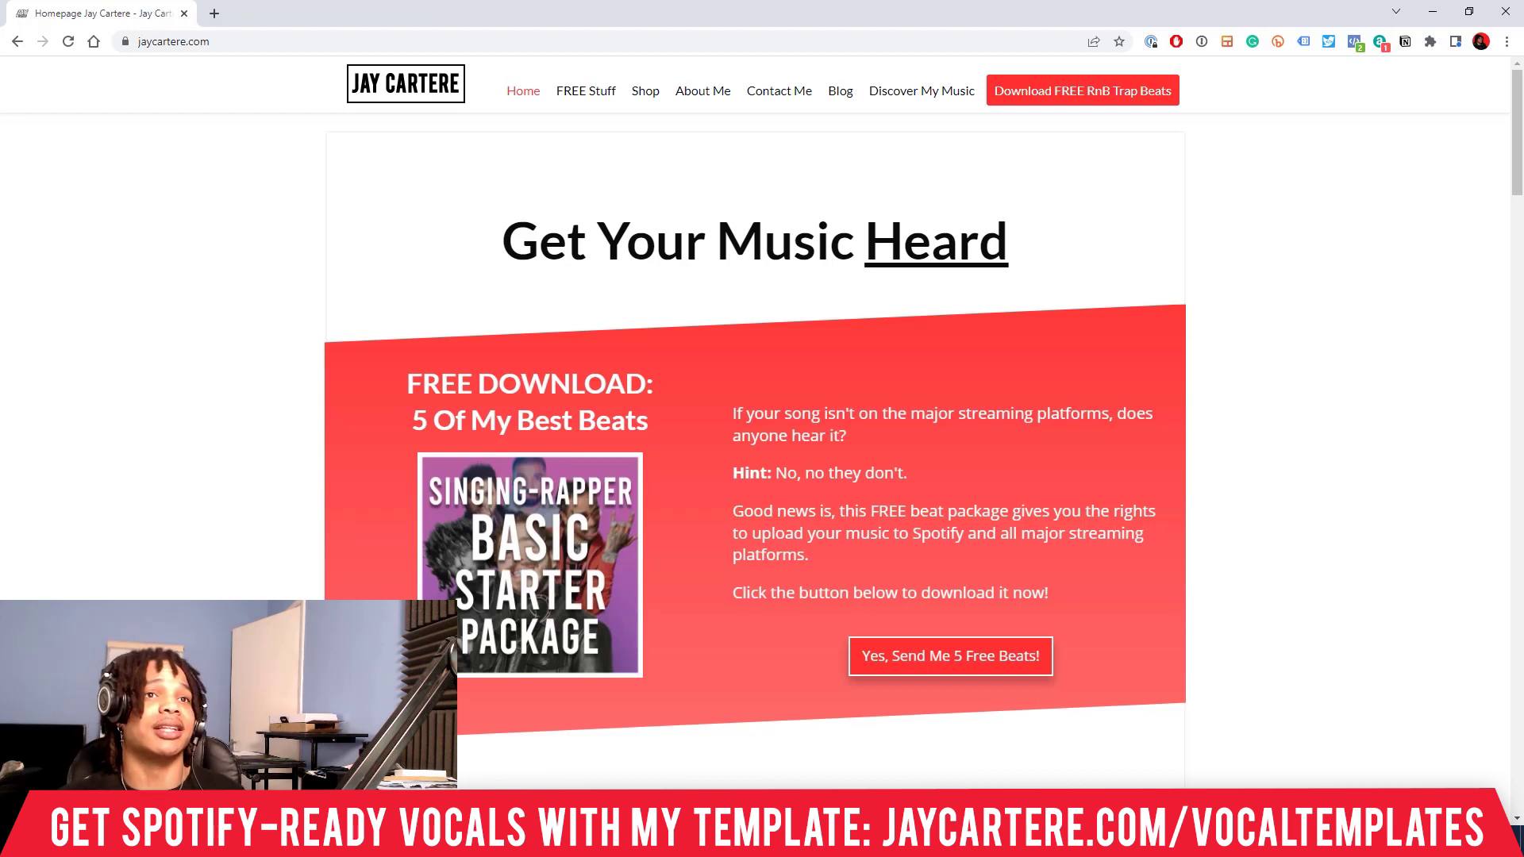
- Switch to the Studio One song and shorten the loop range so it ends at about bar 14
{"action": "left_click", "coordinate": [1433, 13]}
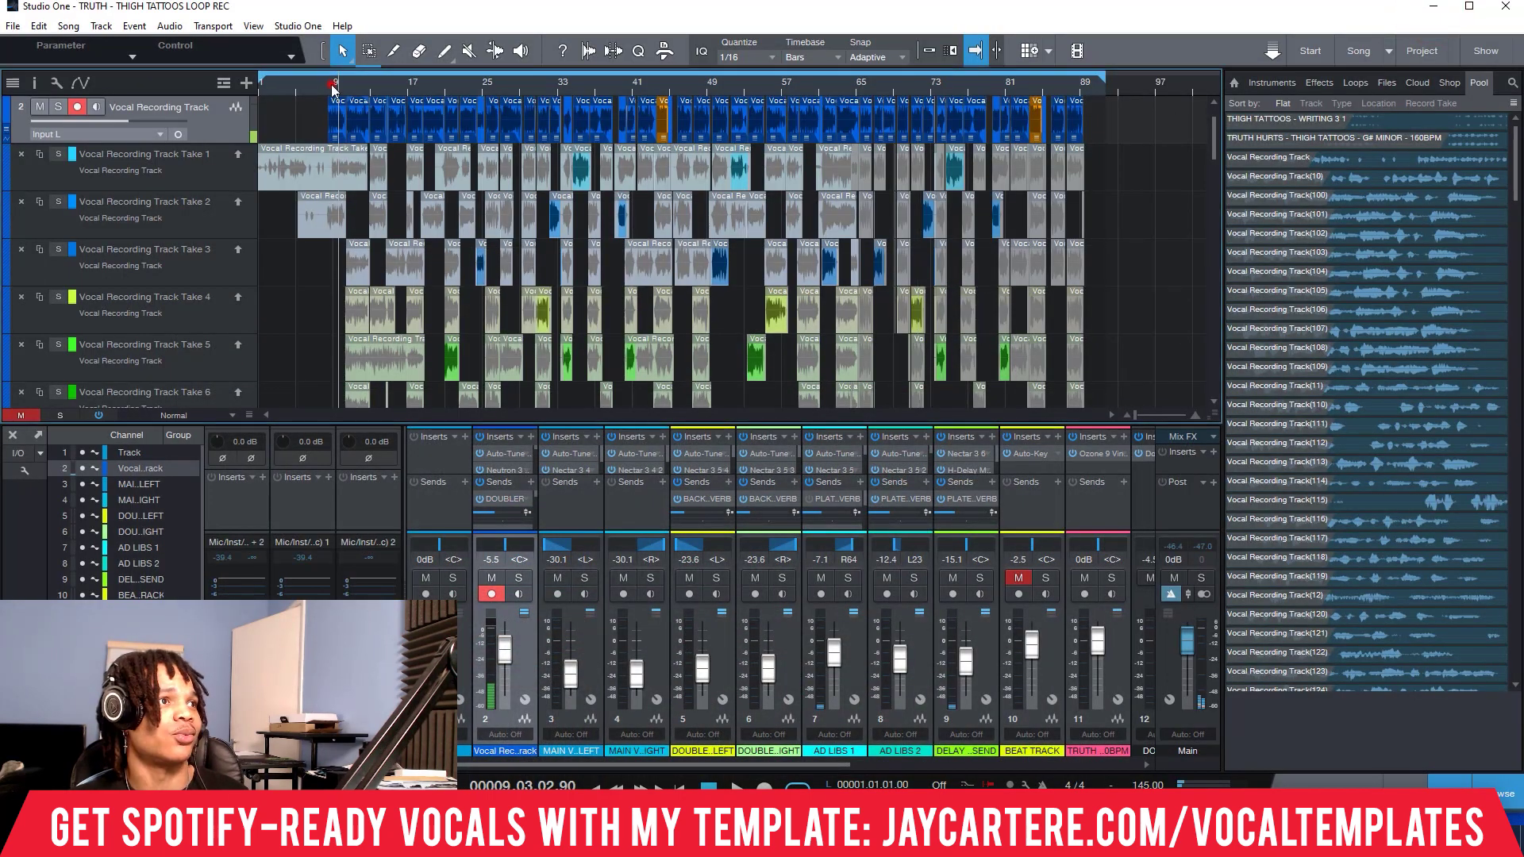
{"action": "left_click", "coordinate": [332, 89]}
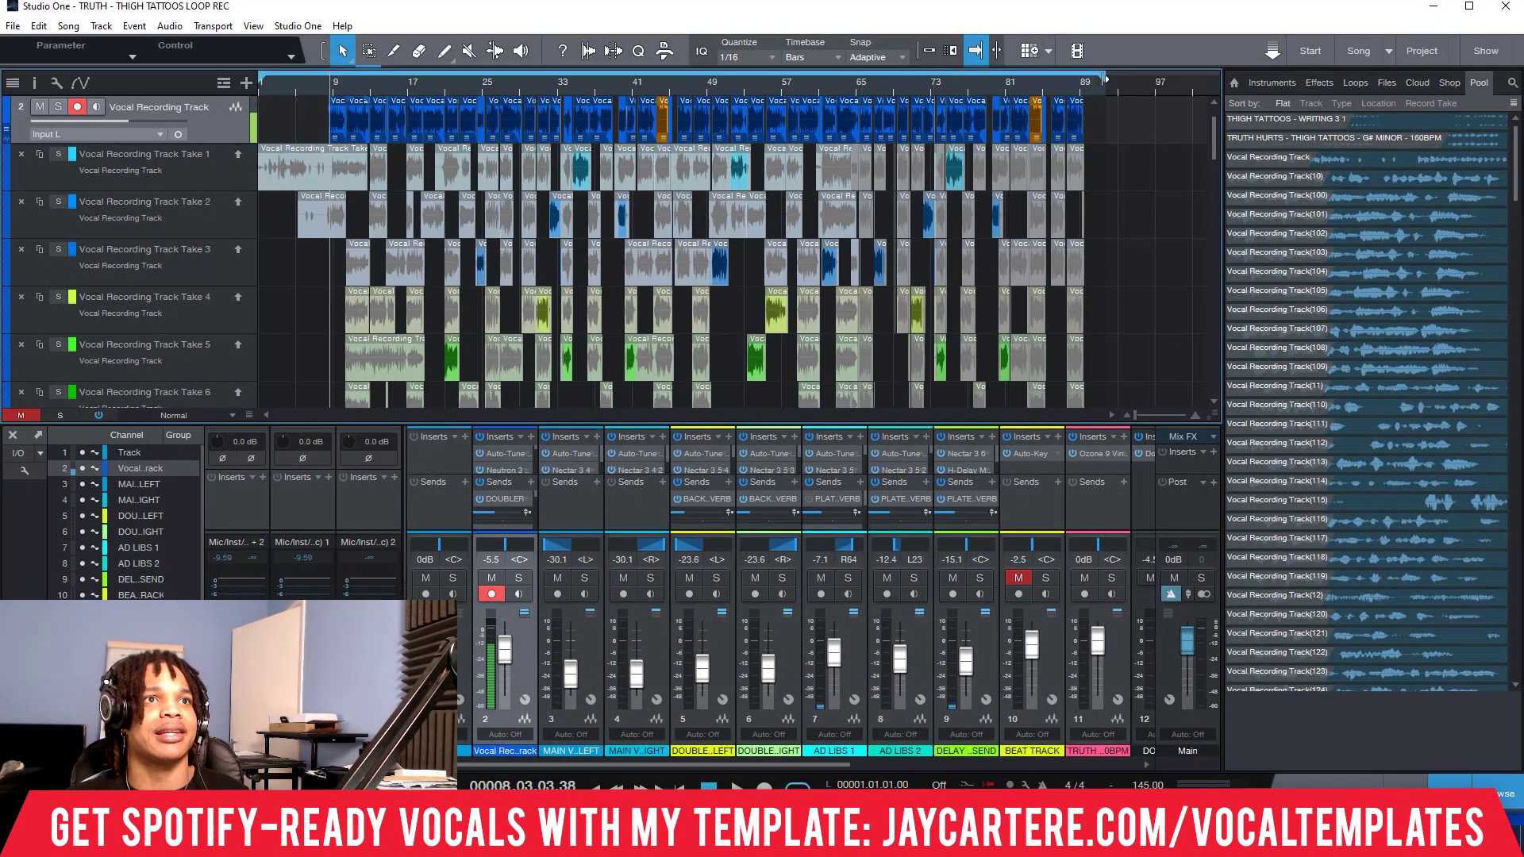
{"action": "left_click_drag", "start_coordinate": [1105, 80], "coordinate": [384, 79]}
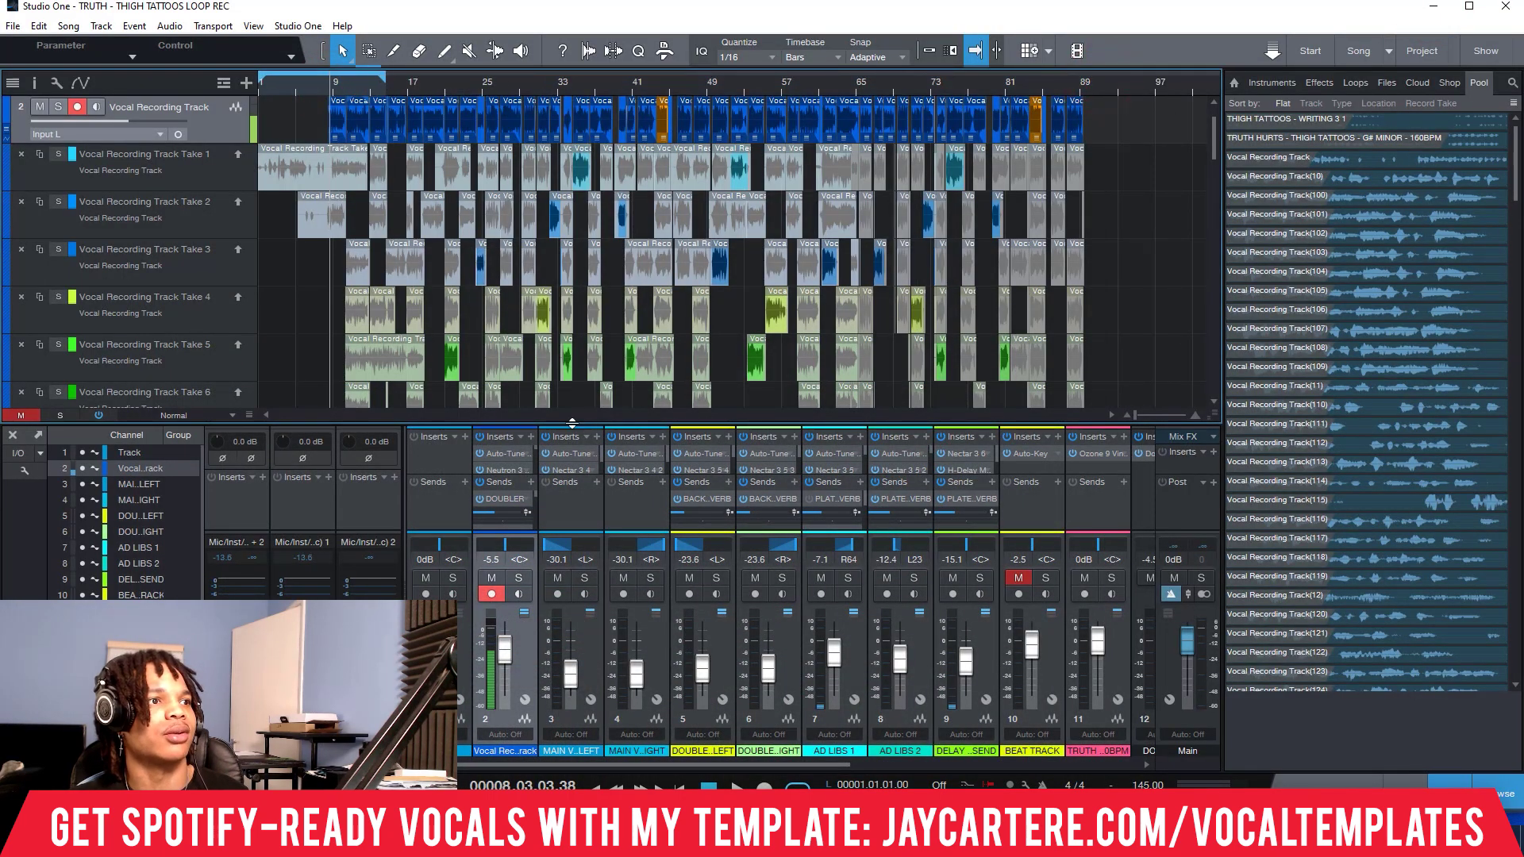
- Enlarge the console to show all of the vocal track's sends and play the song from just before bar 9
{"action": "left_click_drag", "start_coordinate": [572, 423], "coordinate": [530, 203]}
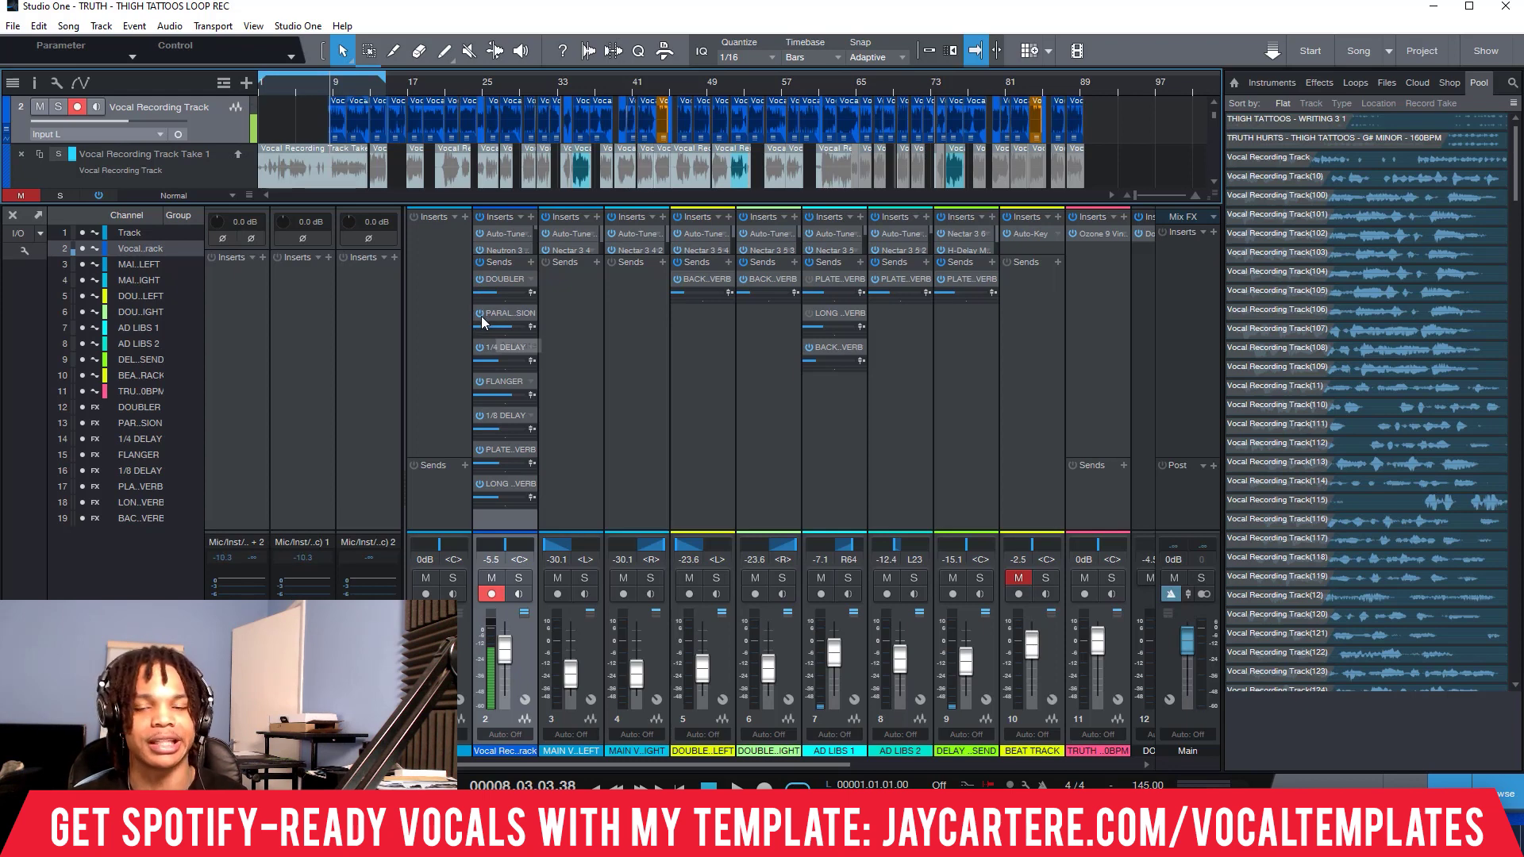
{"action": "key", "text": "space"}
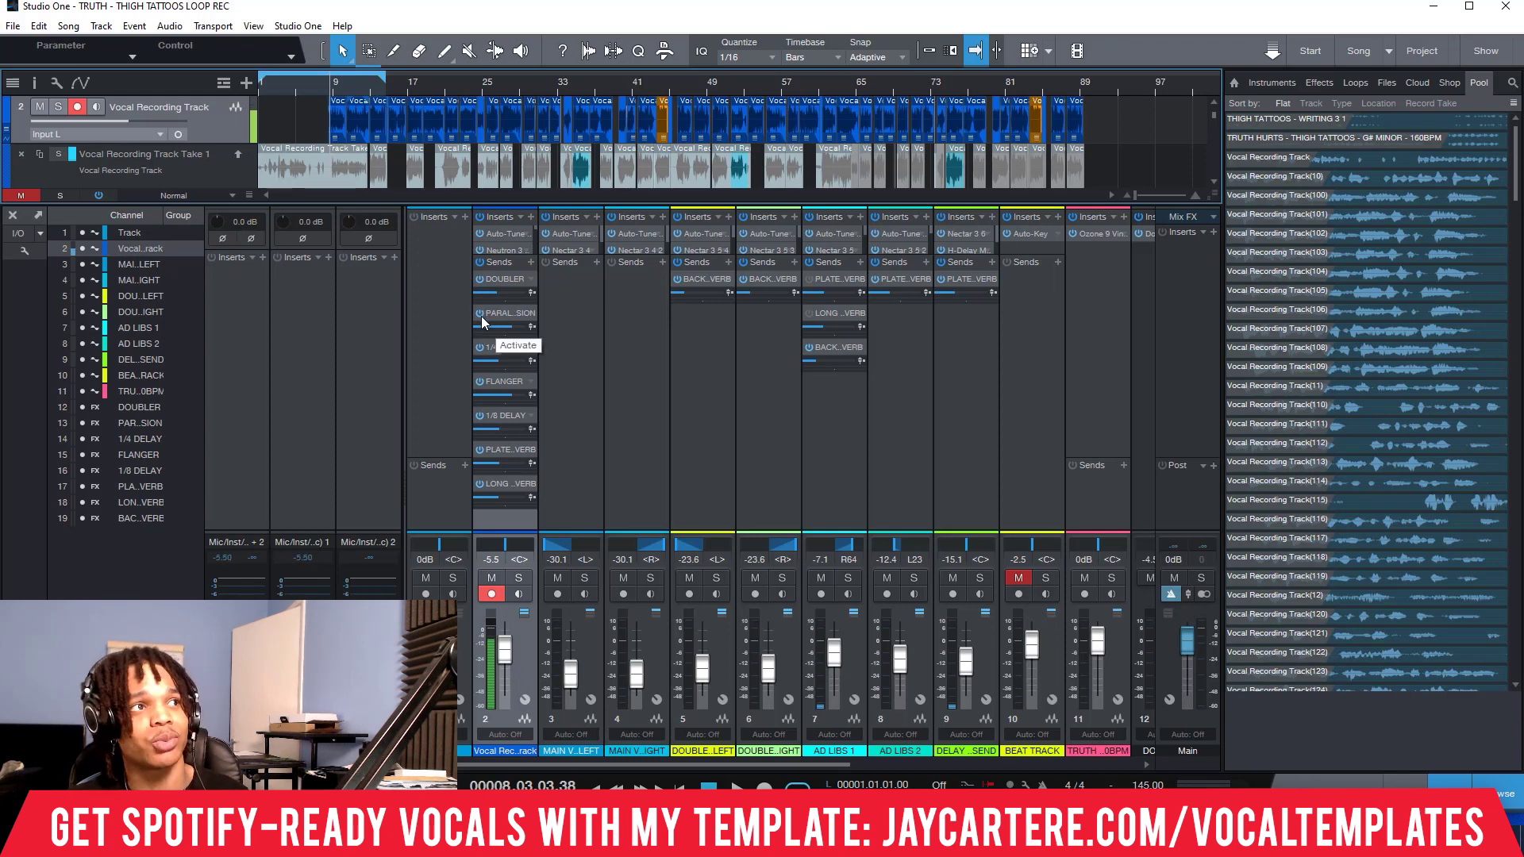
{"action": "key", "text": "space"}
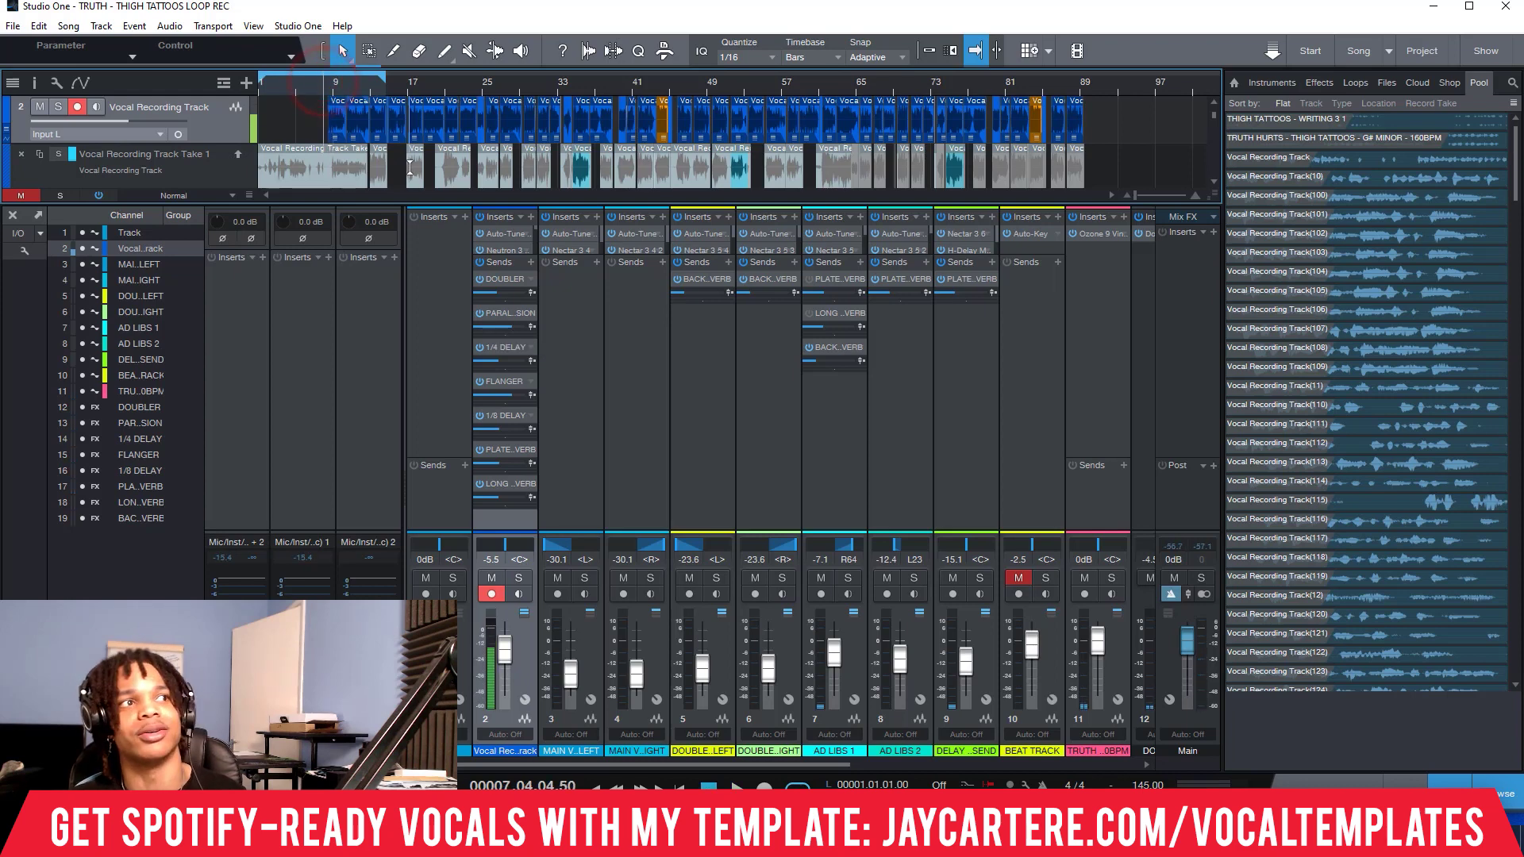
{"action": "key", "text": "space"}
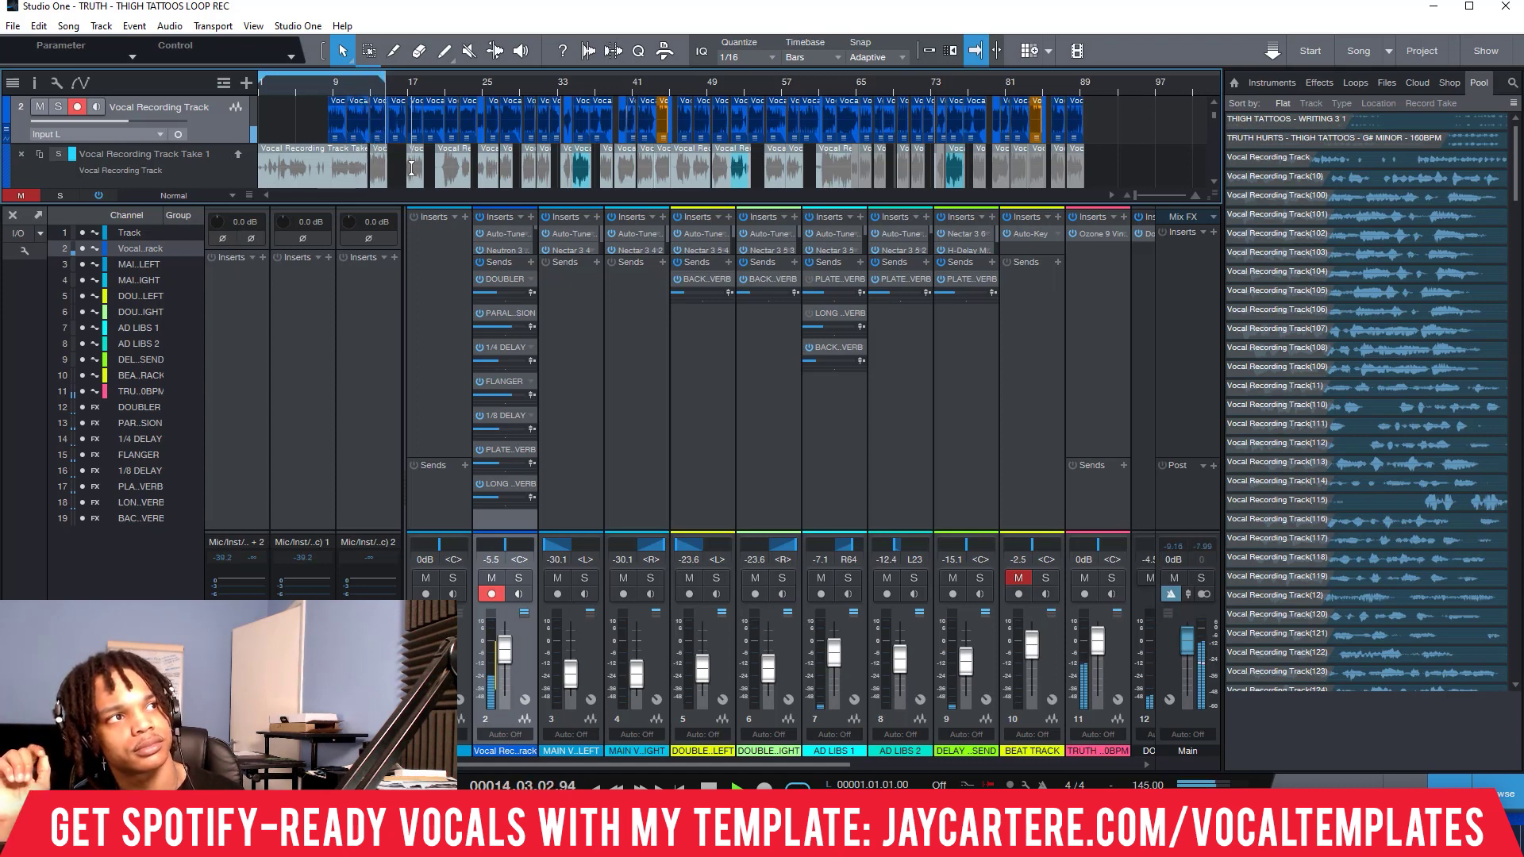
{"action": "left_click", "coordinate": [330, 84]}
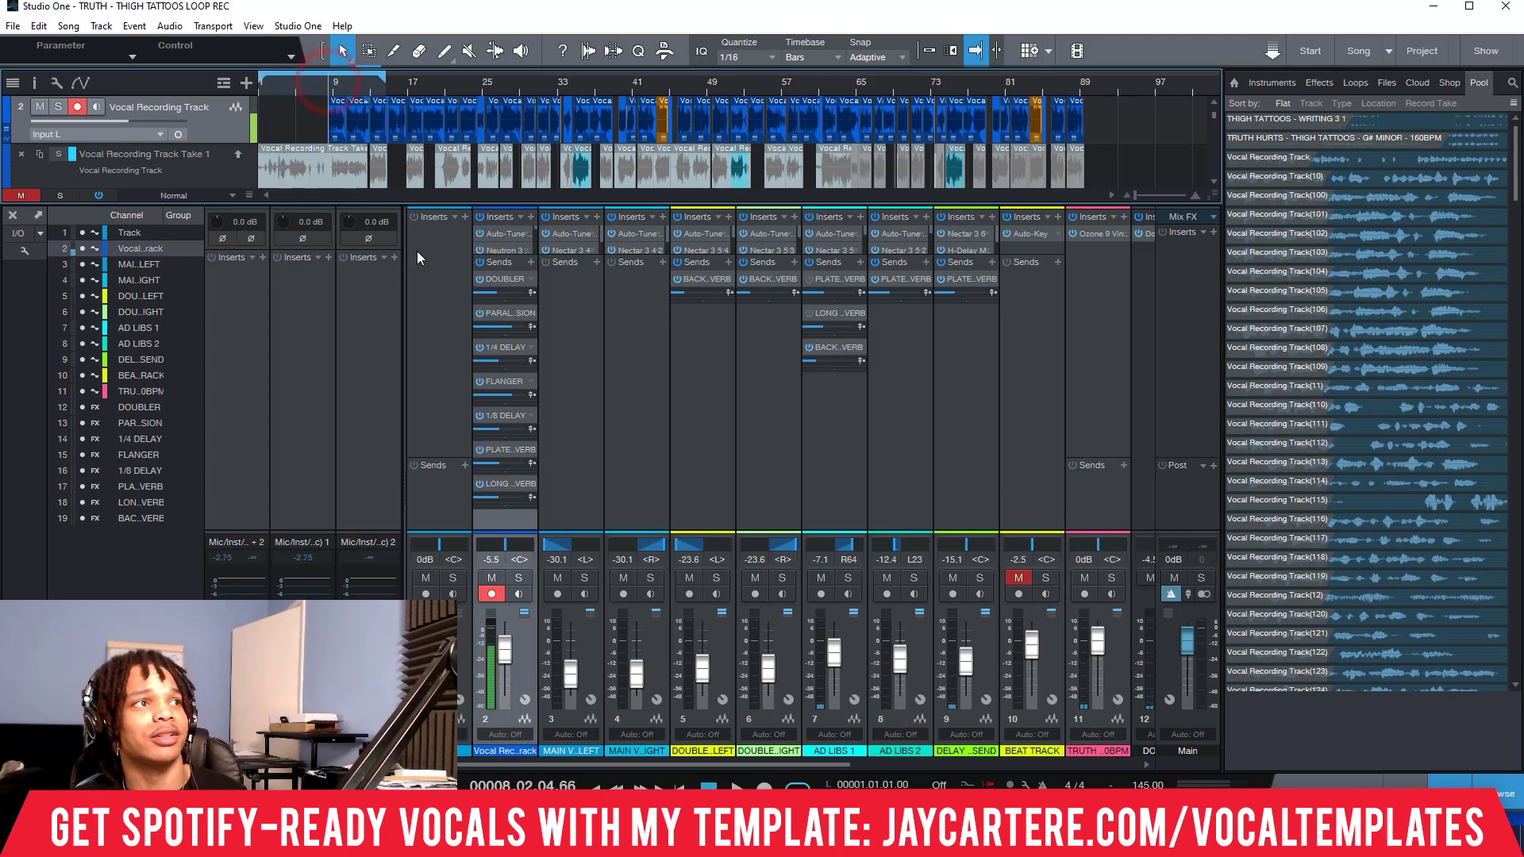
- Mute the Parallel Compression send on the Vocal Recording Track and move the loop start to just before bar 9
{"action": "left_click", "coordinate": [480, 312]}
{"action": "key", "text": "space"}
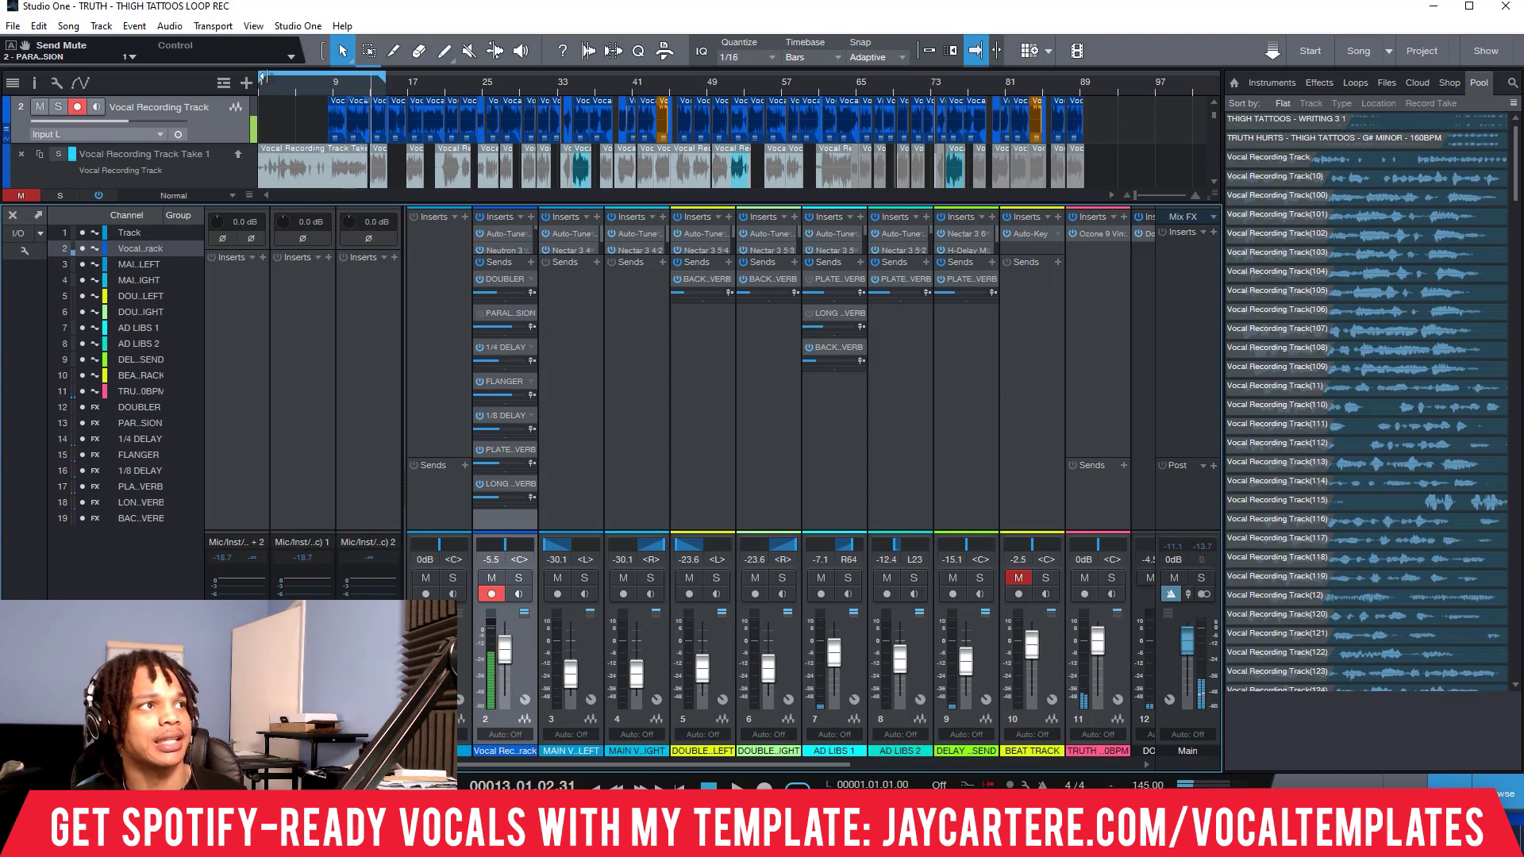
{"action": "left_click", "coordinate": [265, 74]}
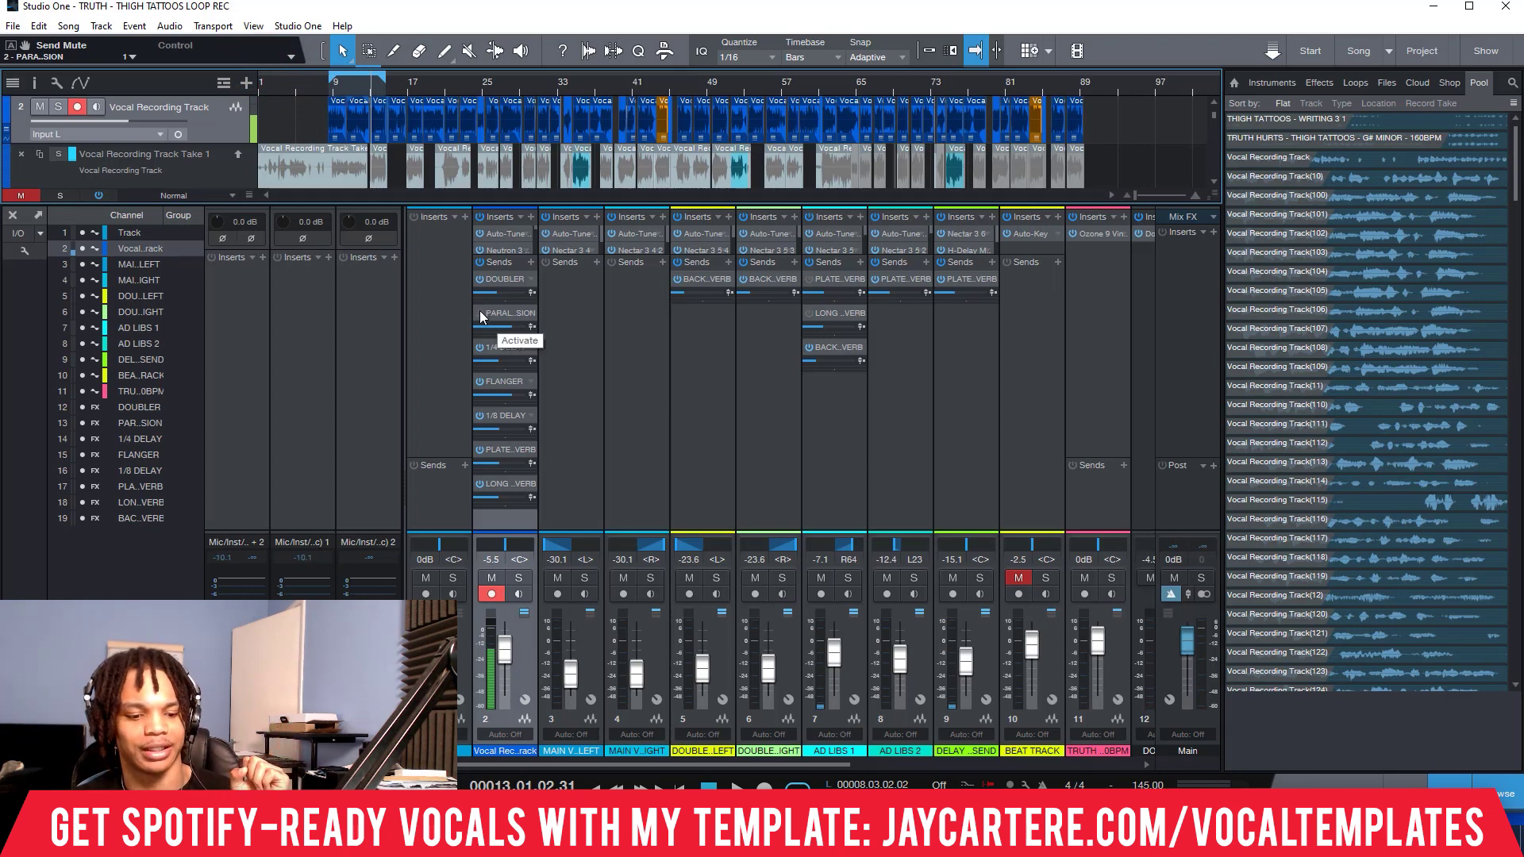
- Play the loop and compare the vocal with the Parallel Compression send on and off, leaving the send muted
{"action": "key", "text": "space"}
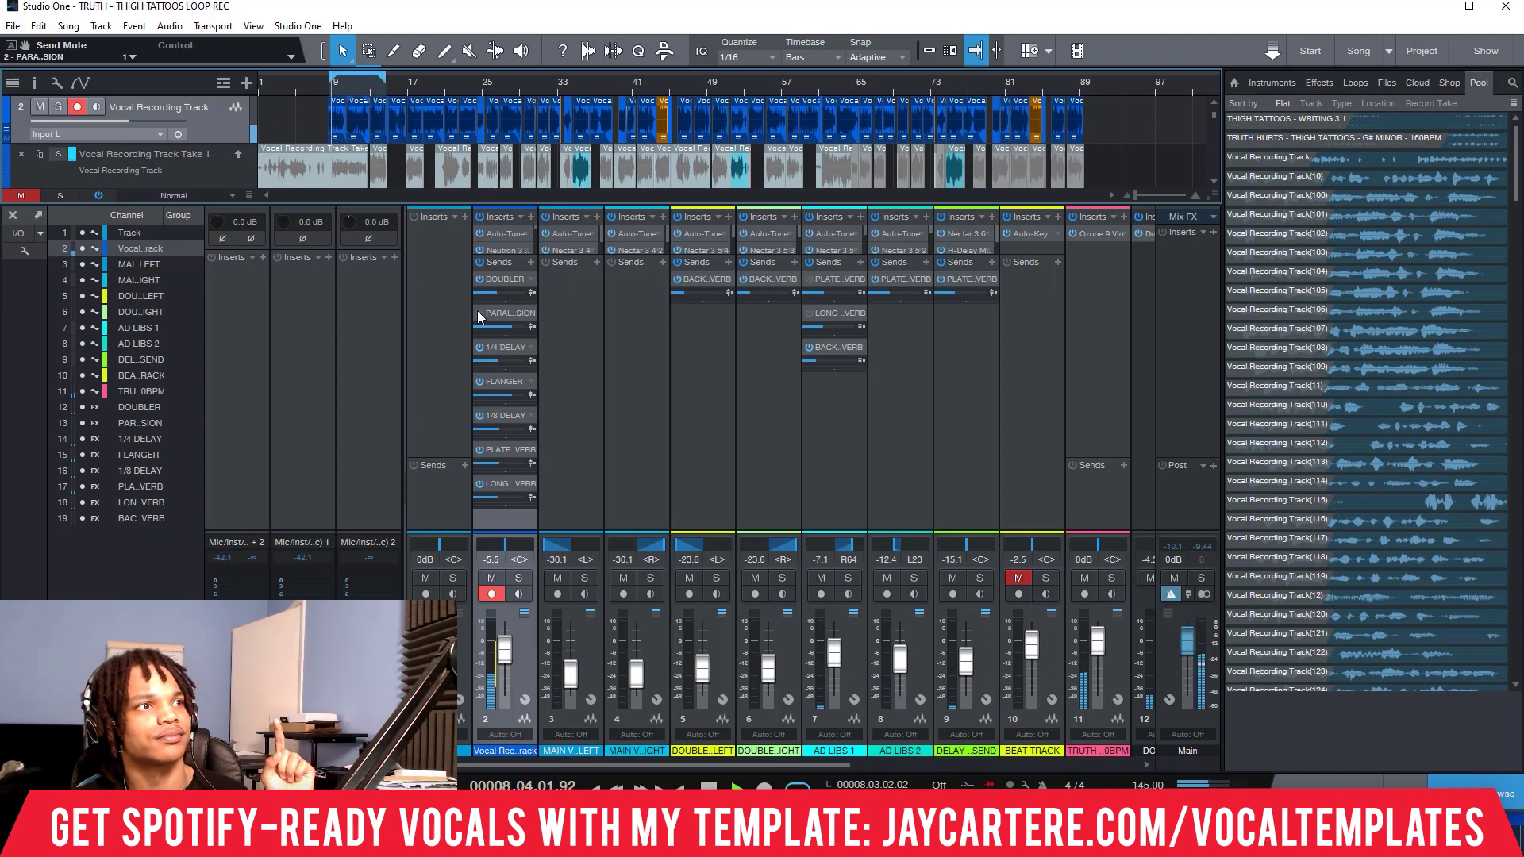
{"action": "left_click", "coordinate": [479, 313]}
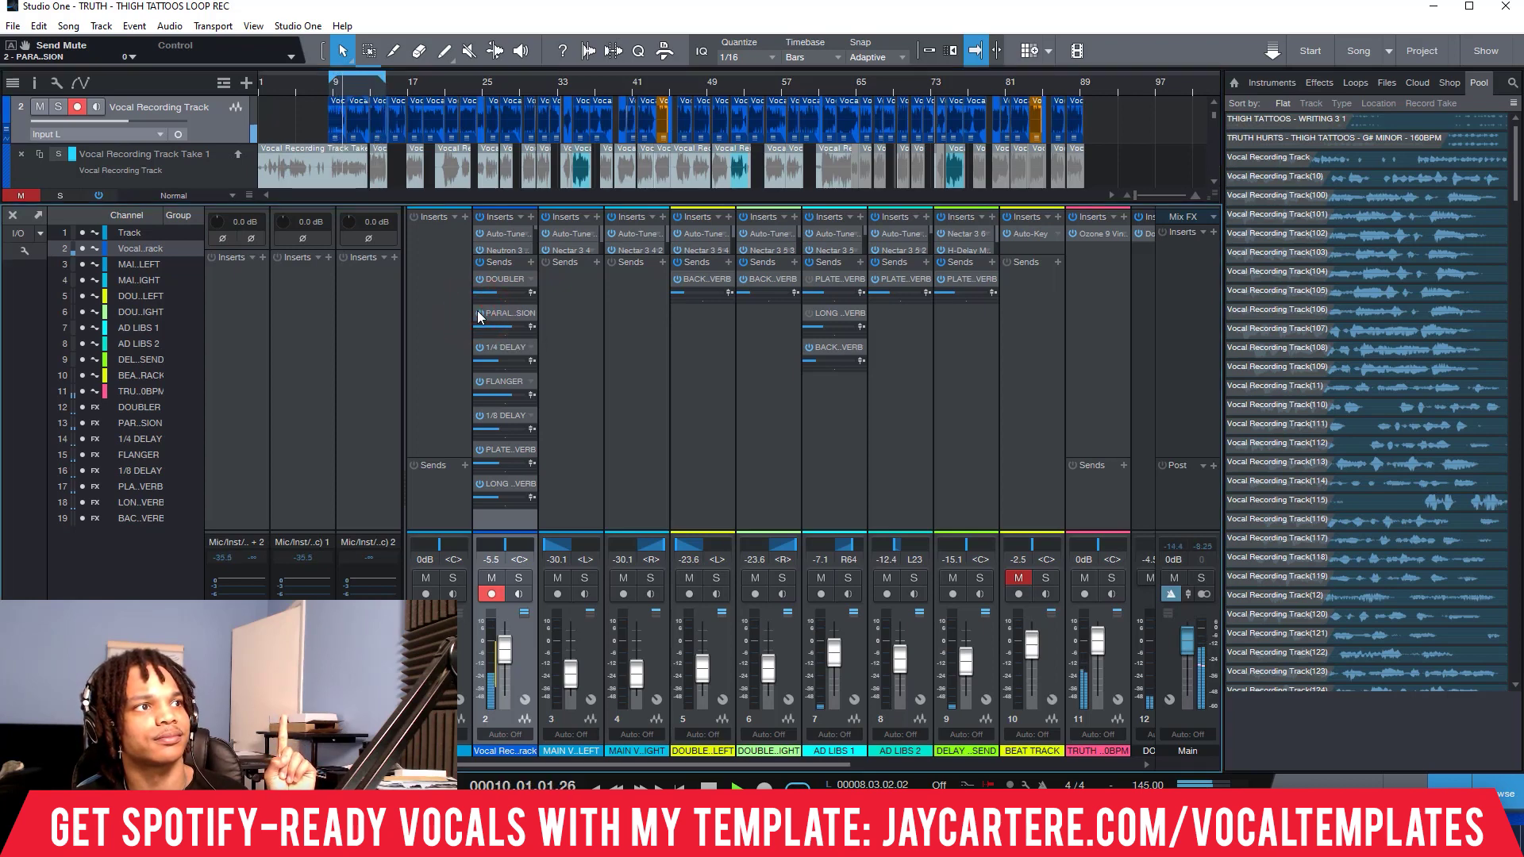
{"action": "left_click", "coordinate": [479, 314]}
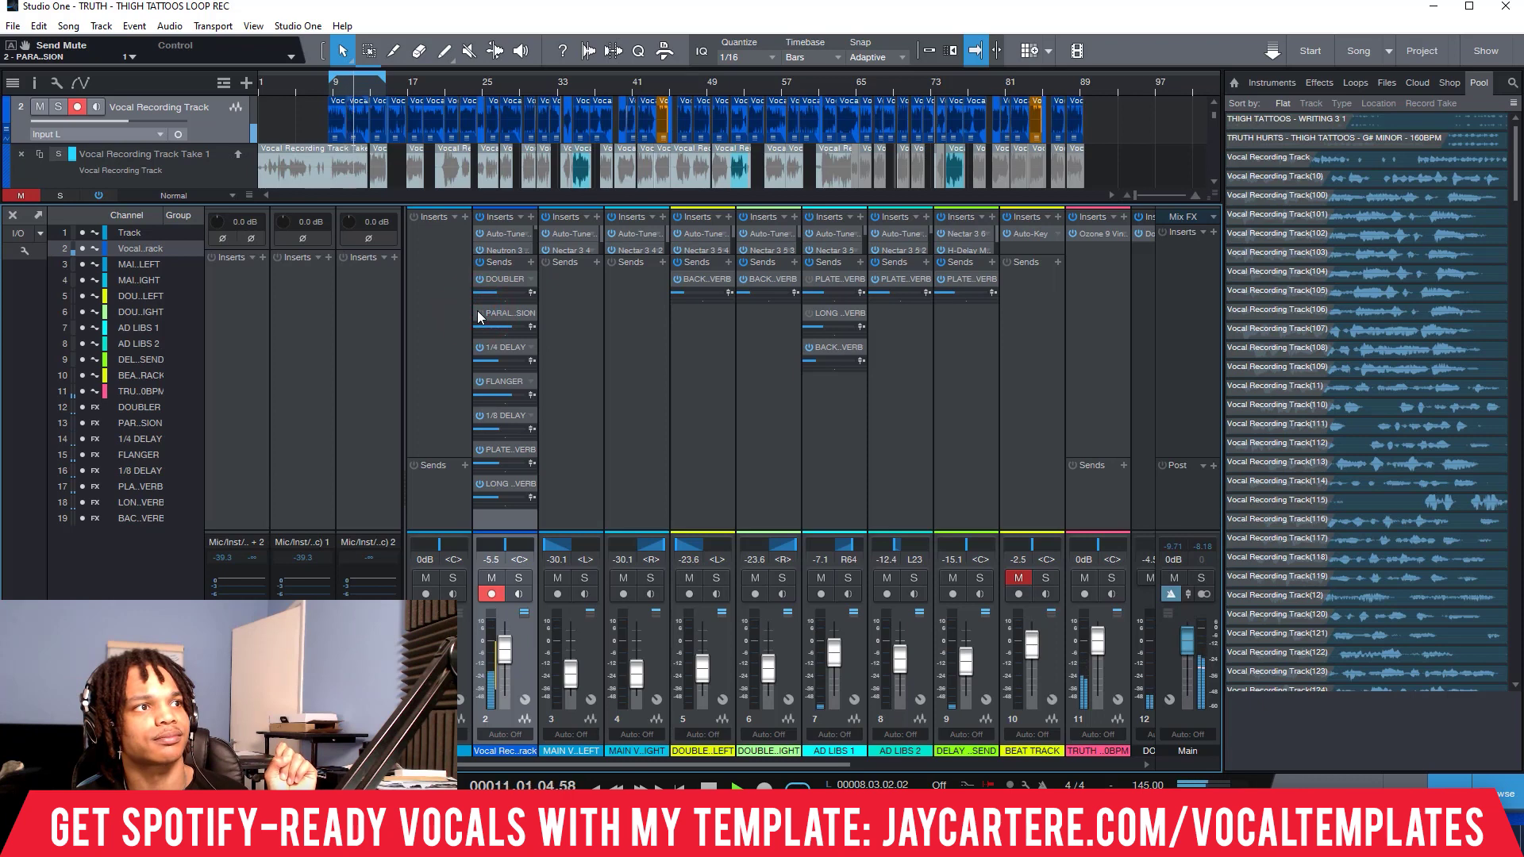
{"action": "left_click", "coordinate": [478, 313]}
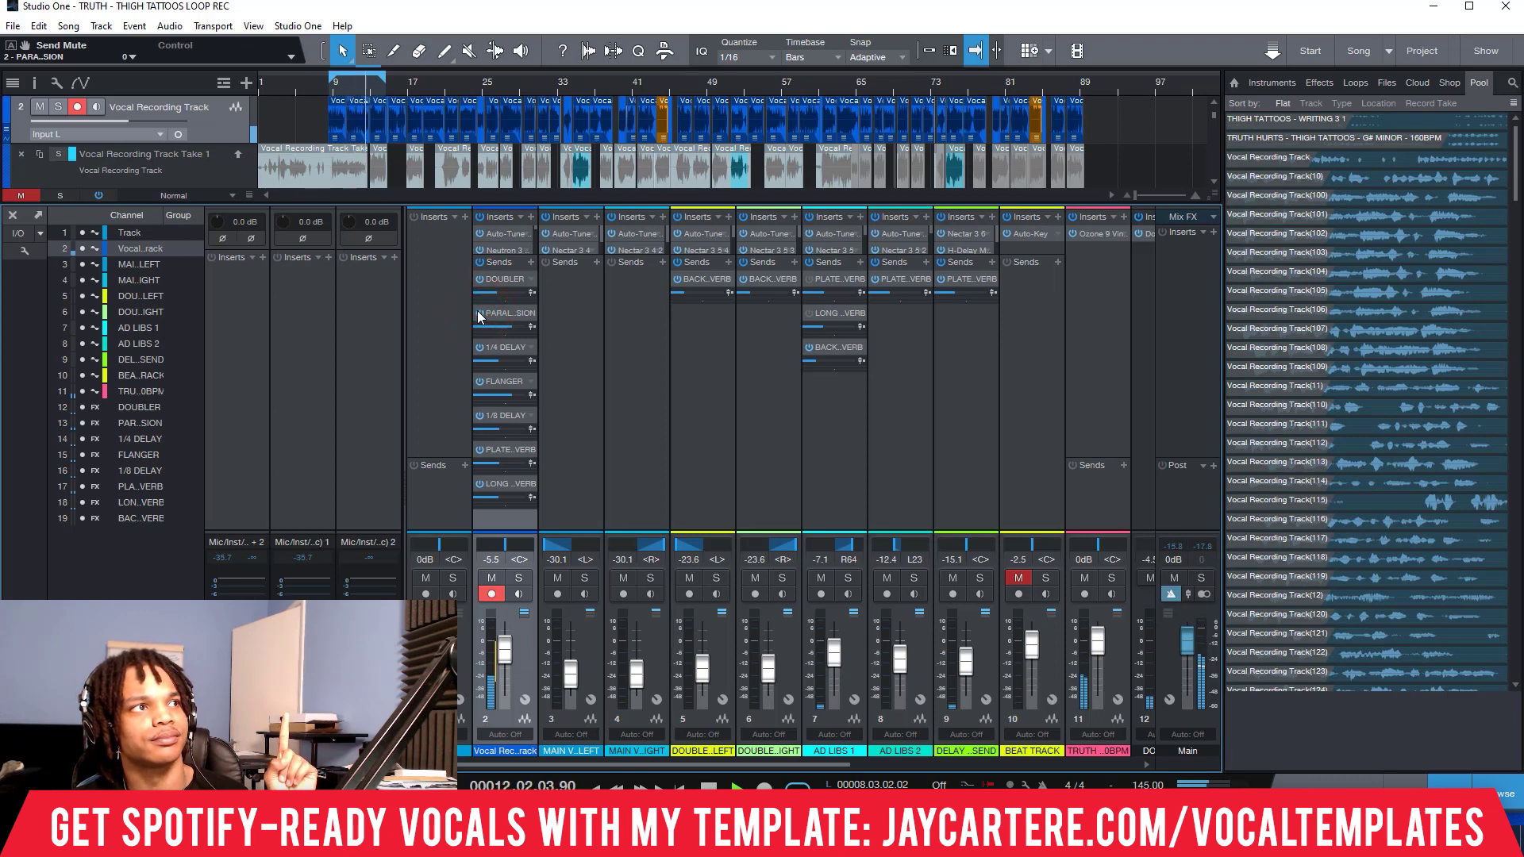
{"action": "left_click", "coordinate": [478, 313]}
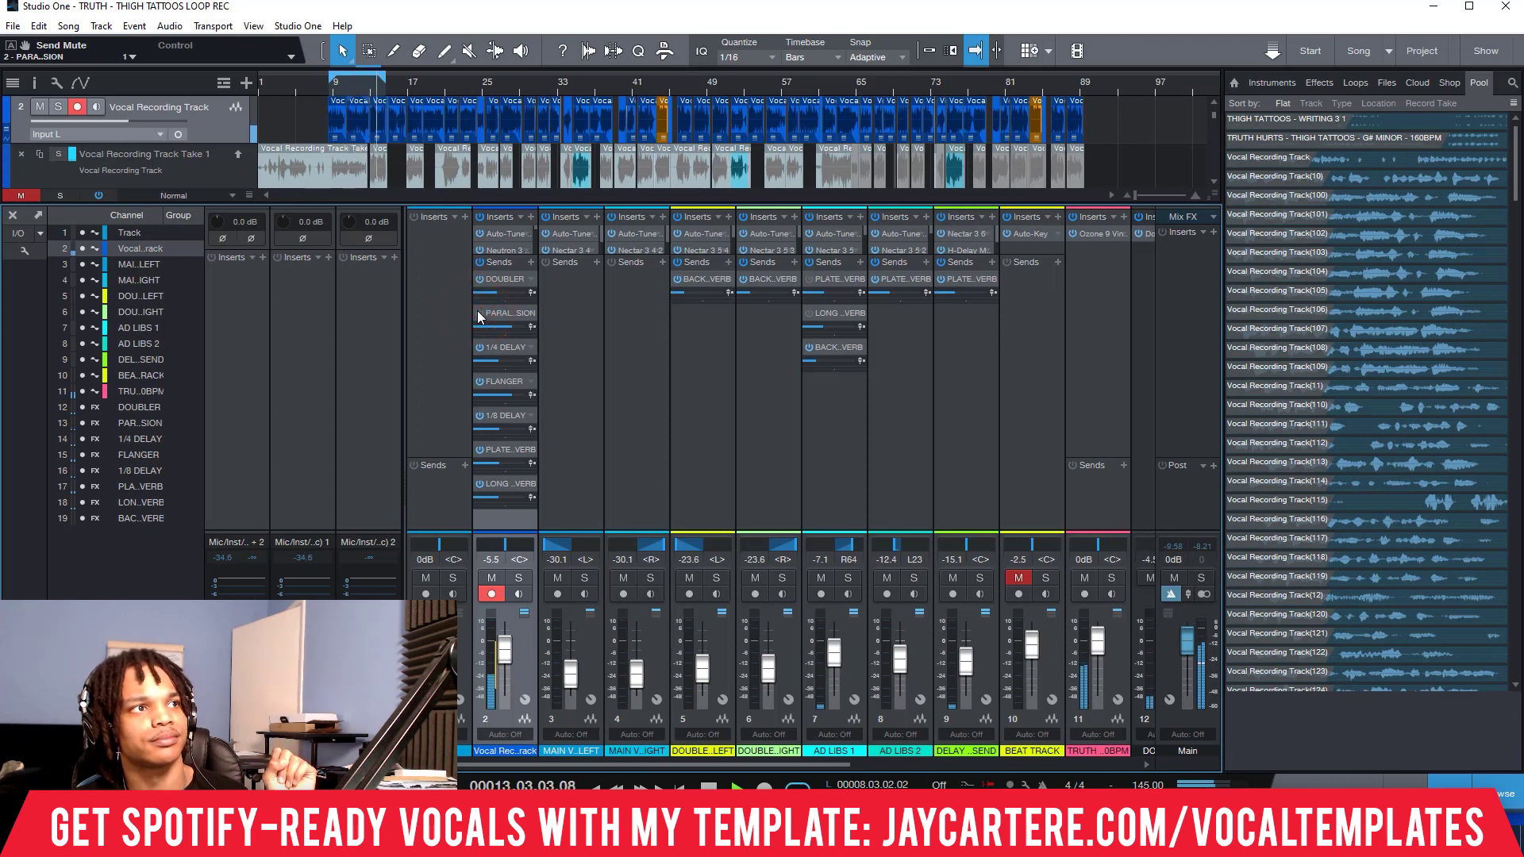
{"action": "left_click", "coordinate": [479, 314]}
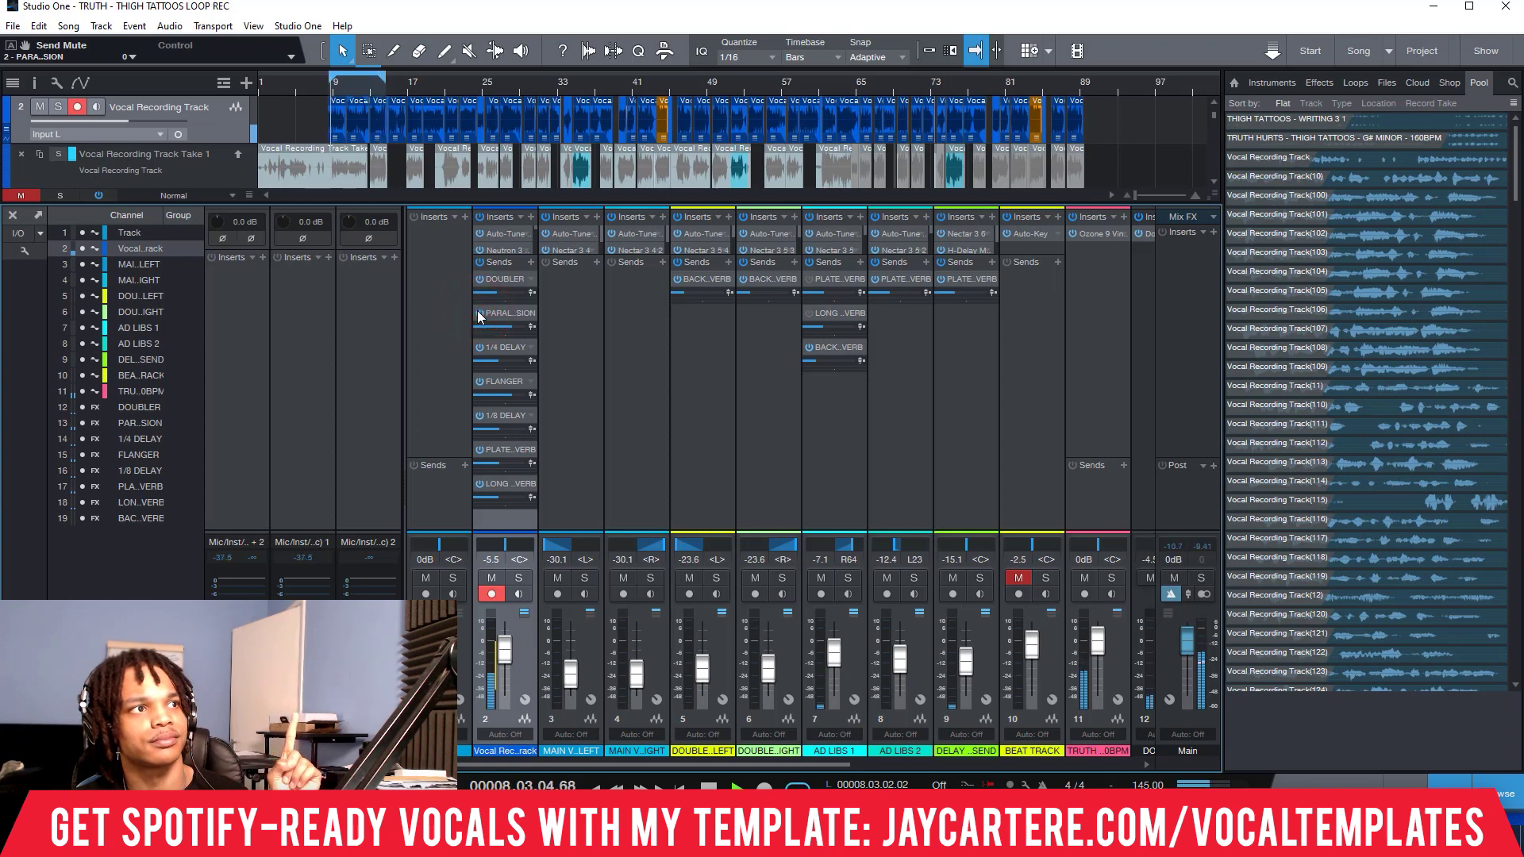
{"action": "left_click", "coordinate": [478, 314]}
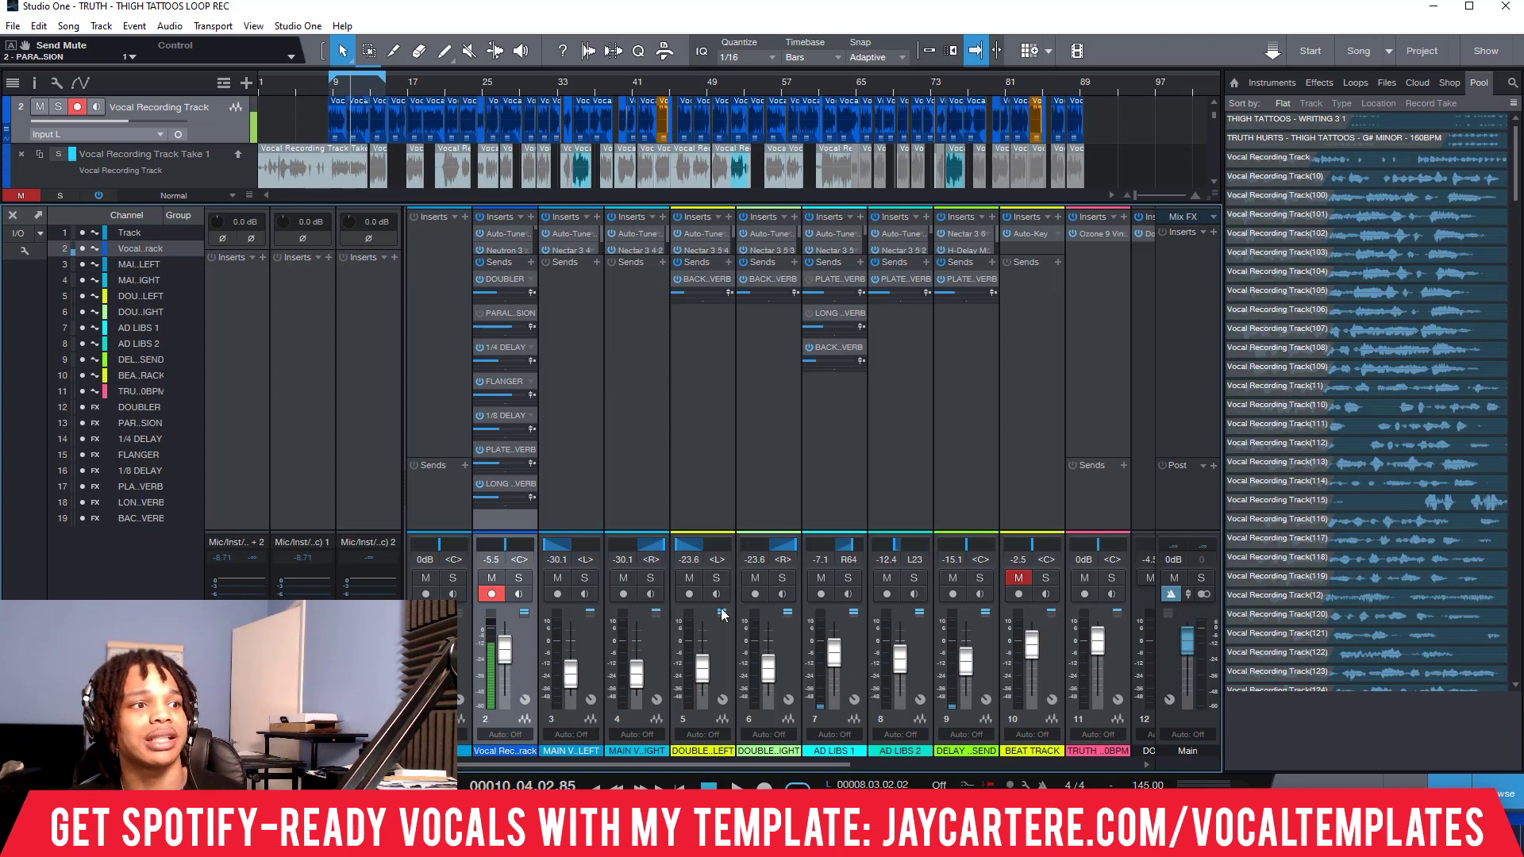
- Detach the console from the arrangement into its own maximized window
{"action": "left_click_drag", "start_coordinate": [730, 764], "coordinate": [987, 764]}
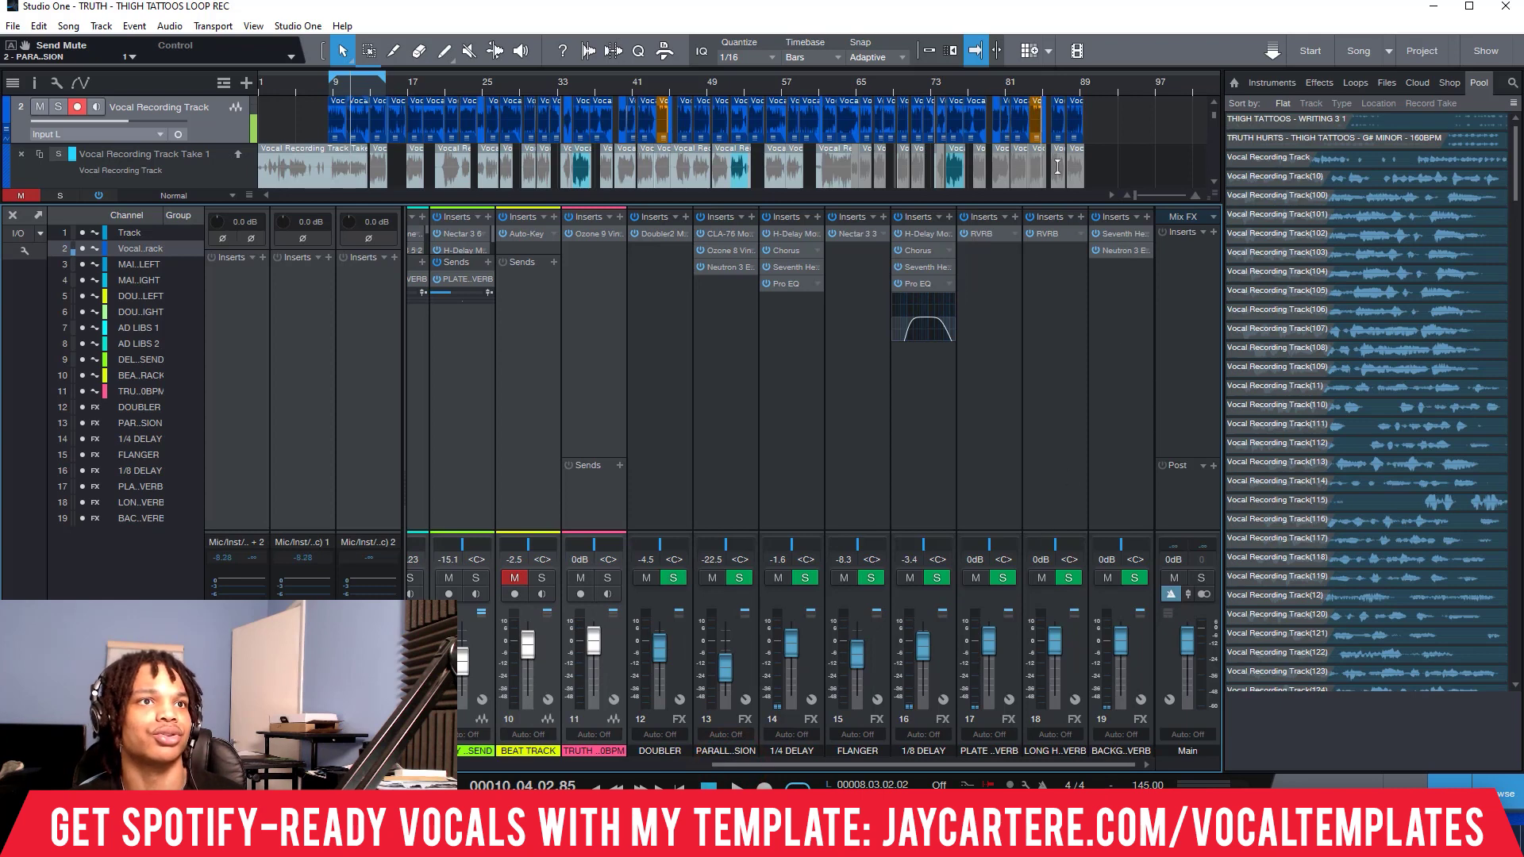
{"action": "left_click", "coordinate": [40, 213]}
{"action": "key", "text": "F3"}
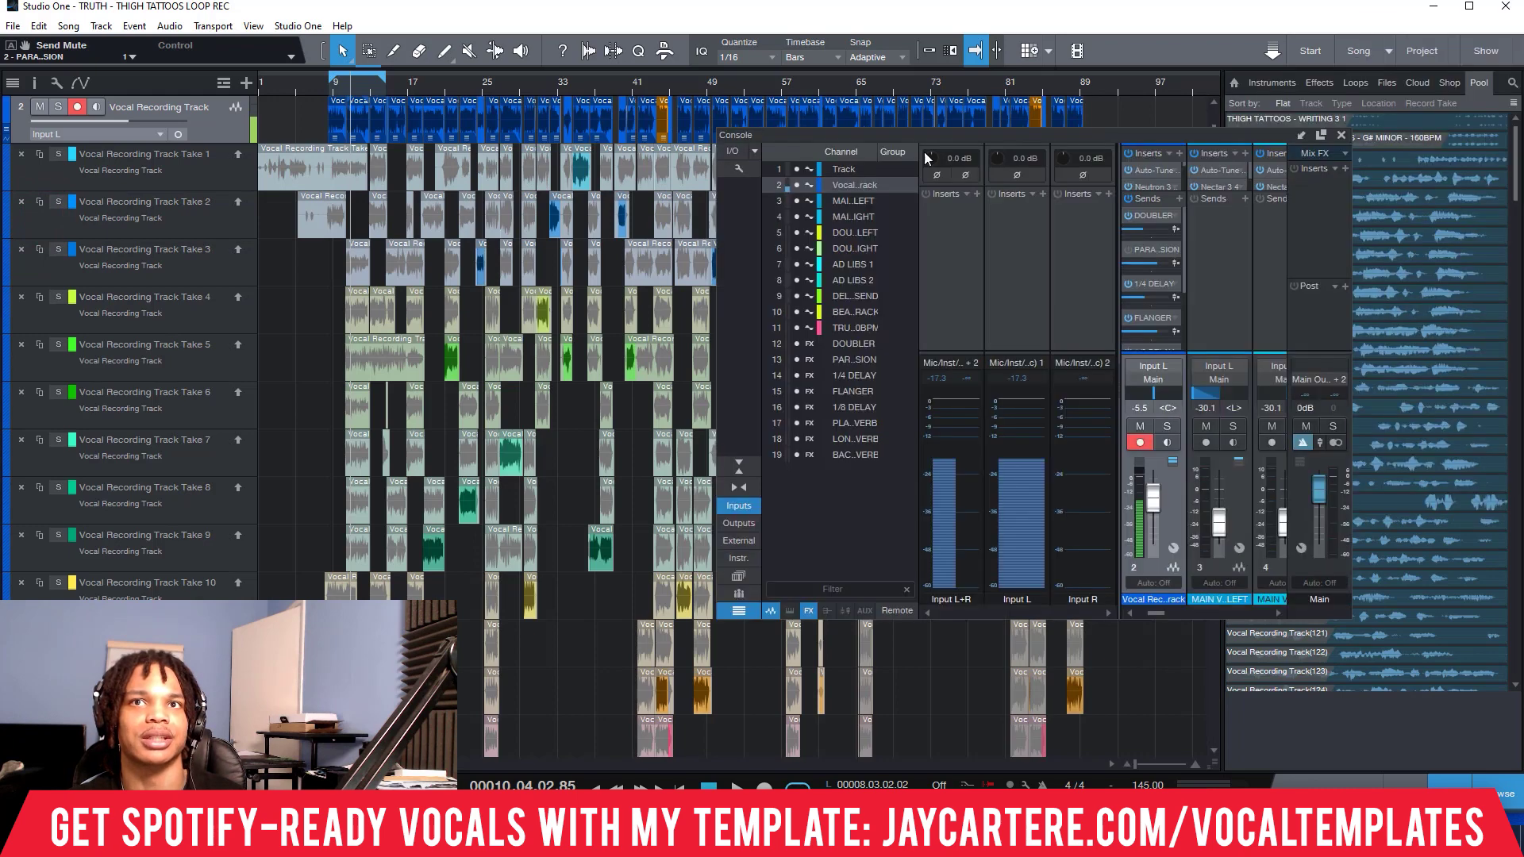
- Add a new FX channel after the background reverb channel in the console
{"action": "scroll", "coordinate": [932, 397], "scroll_direction": "right", "scroll_amount": 2}
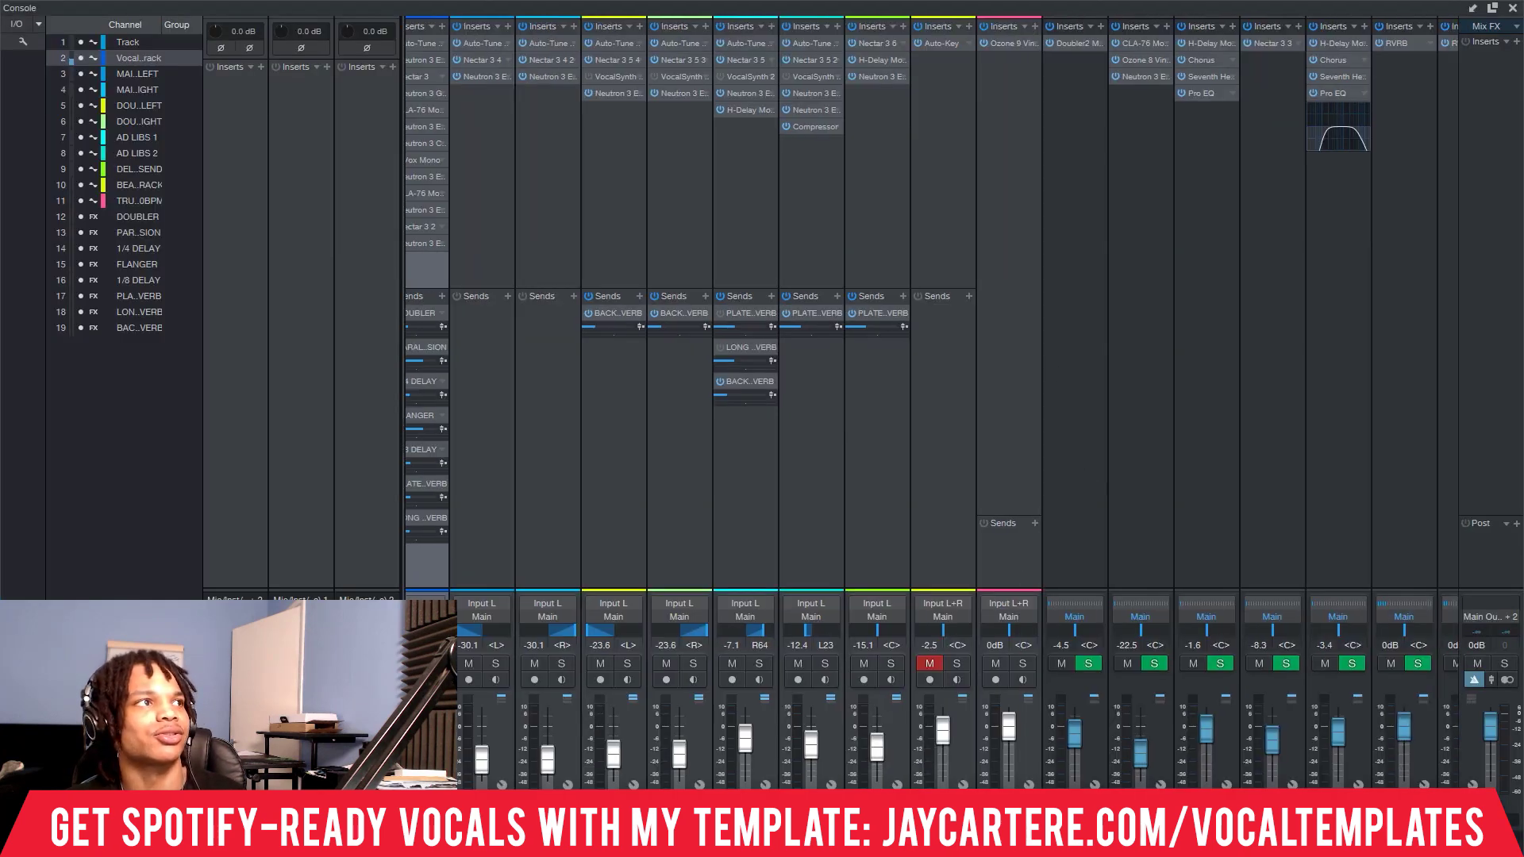
{"action": "right_click", "coordinate": [1477, 197]}
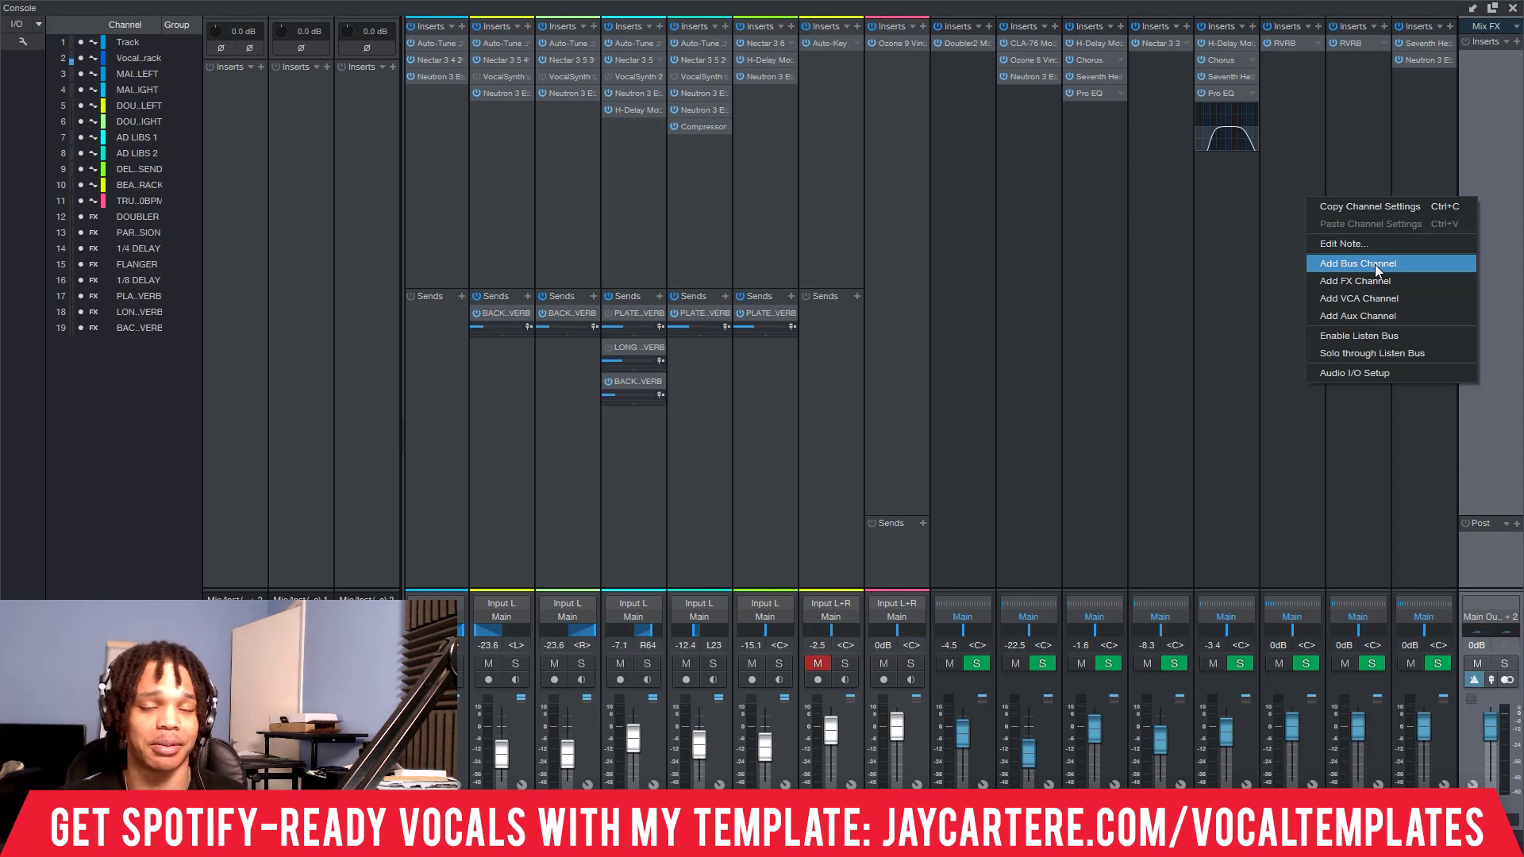
{"action": "right_click", "coordinate": [1423, 255]}
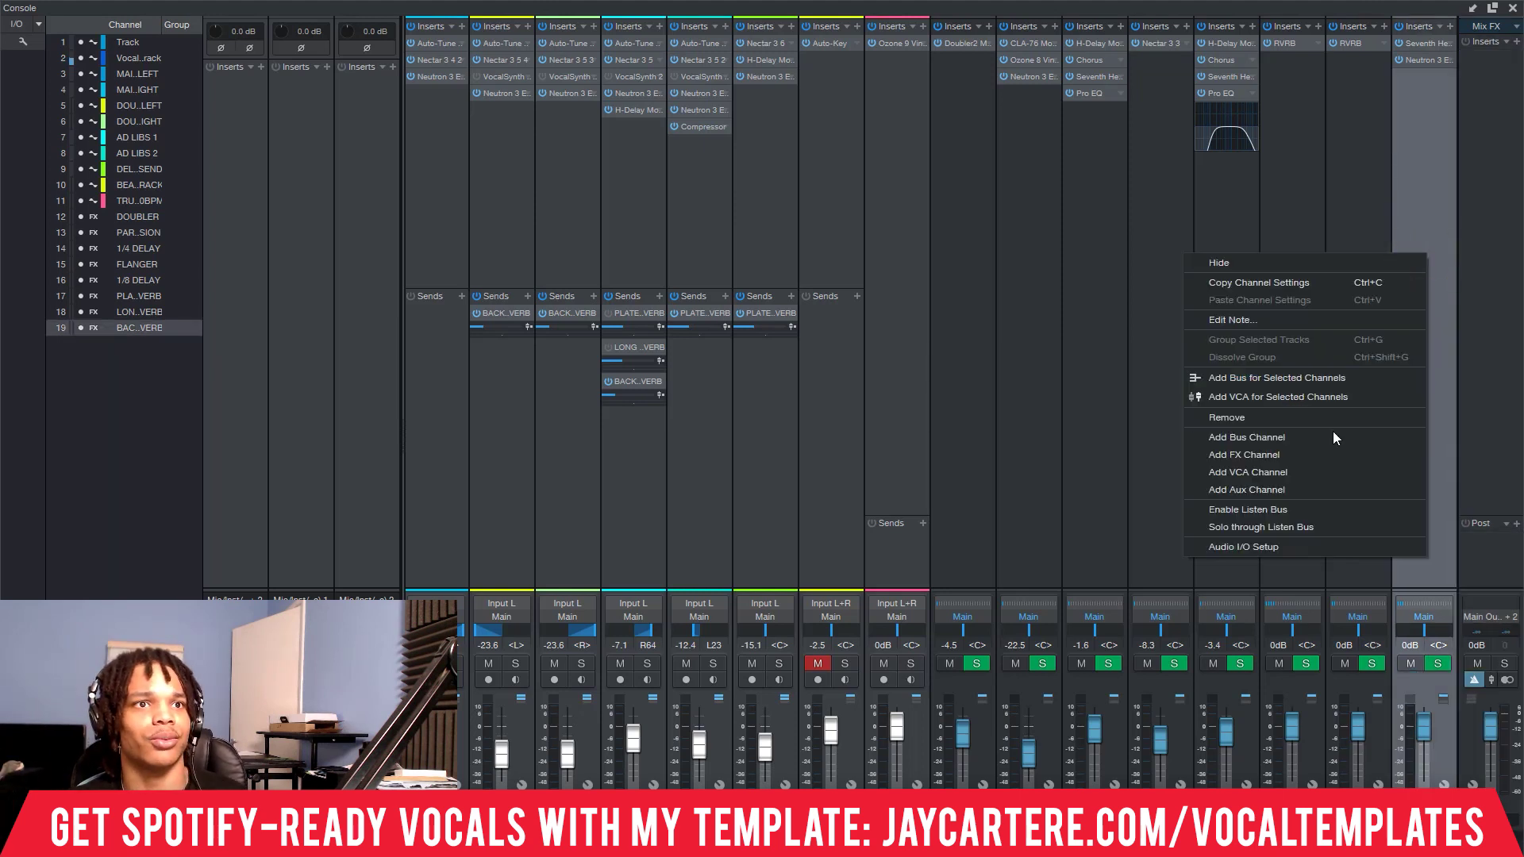
{"action": "left_click", "coordinate": [1284, 457]}
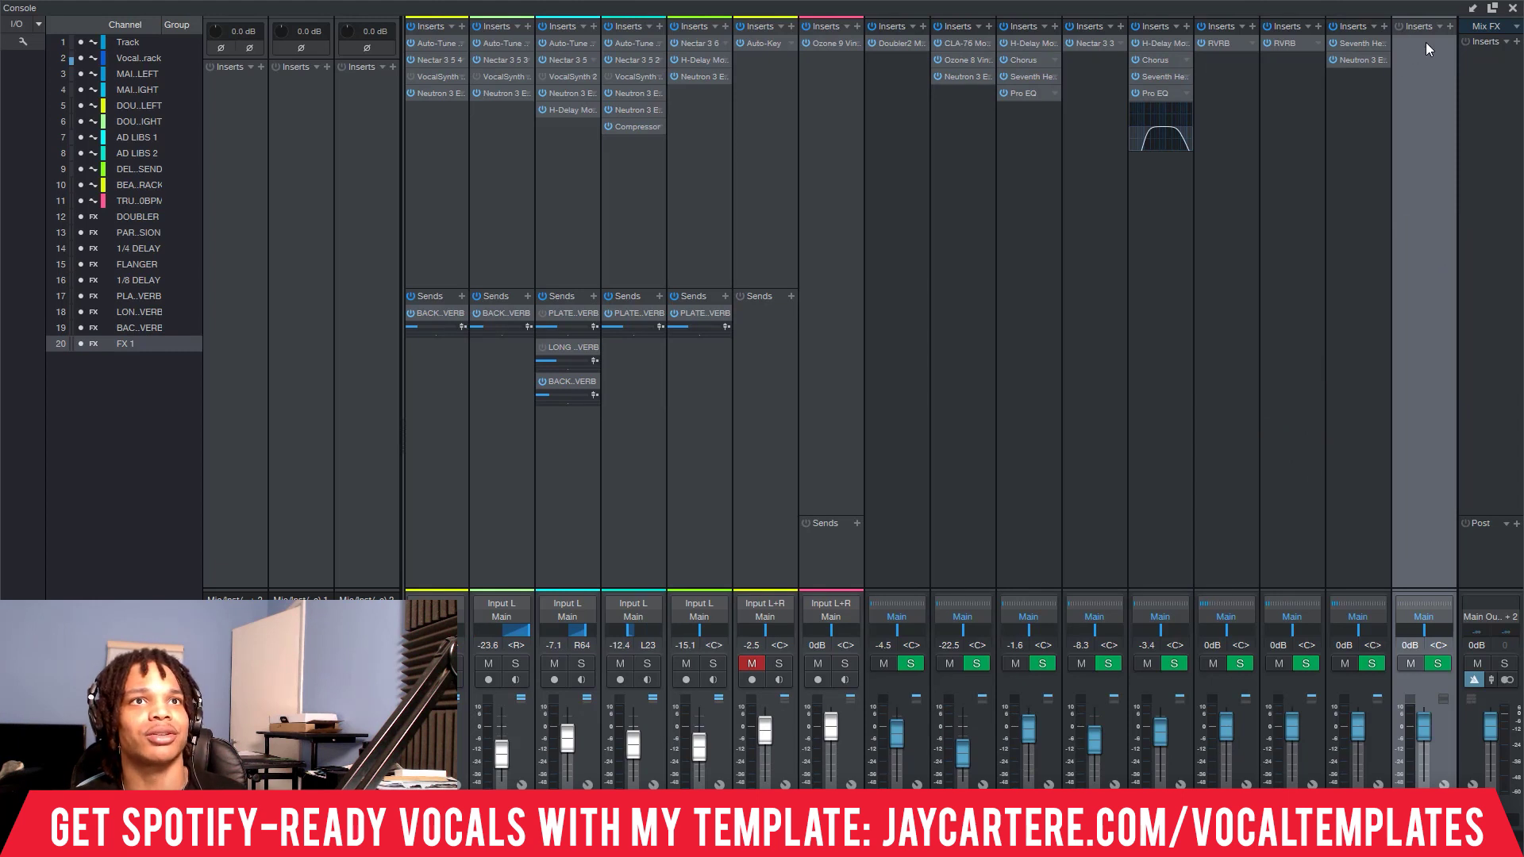
- Find the CLA-76 Mono compressor by searching for "cla" and insert it on the new FX channel
{"action": "left_click", "coordinate": [1446, 26]}
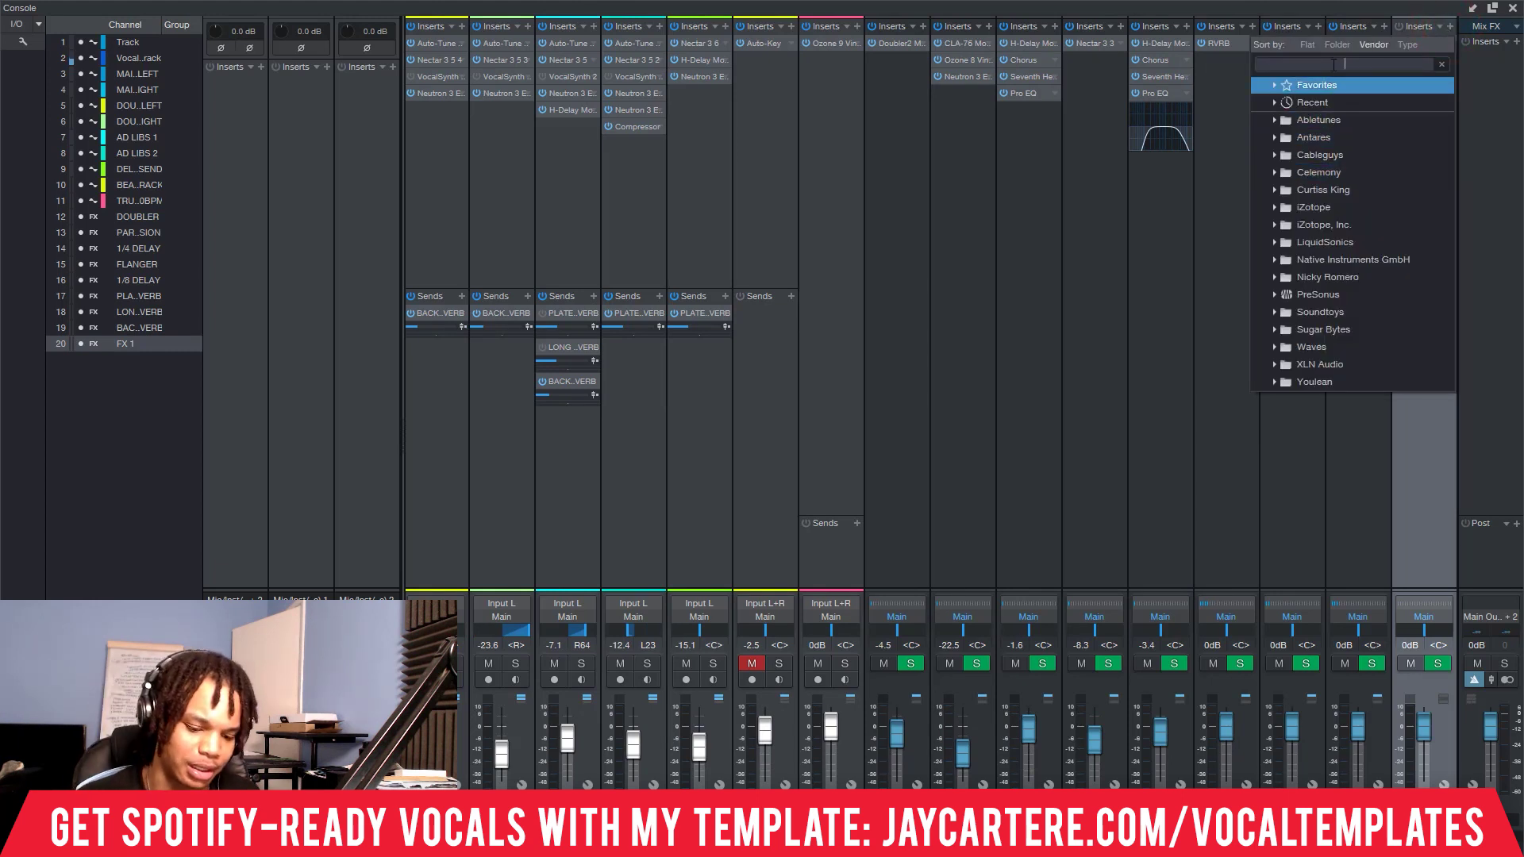
{"action": "type", "text": "cla"}
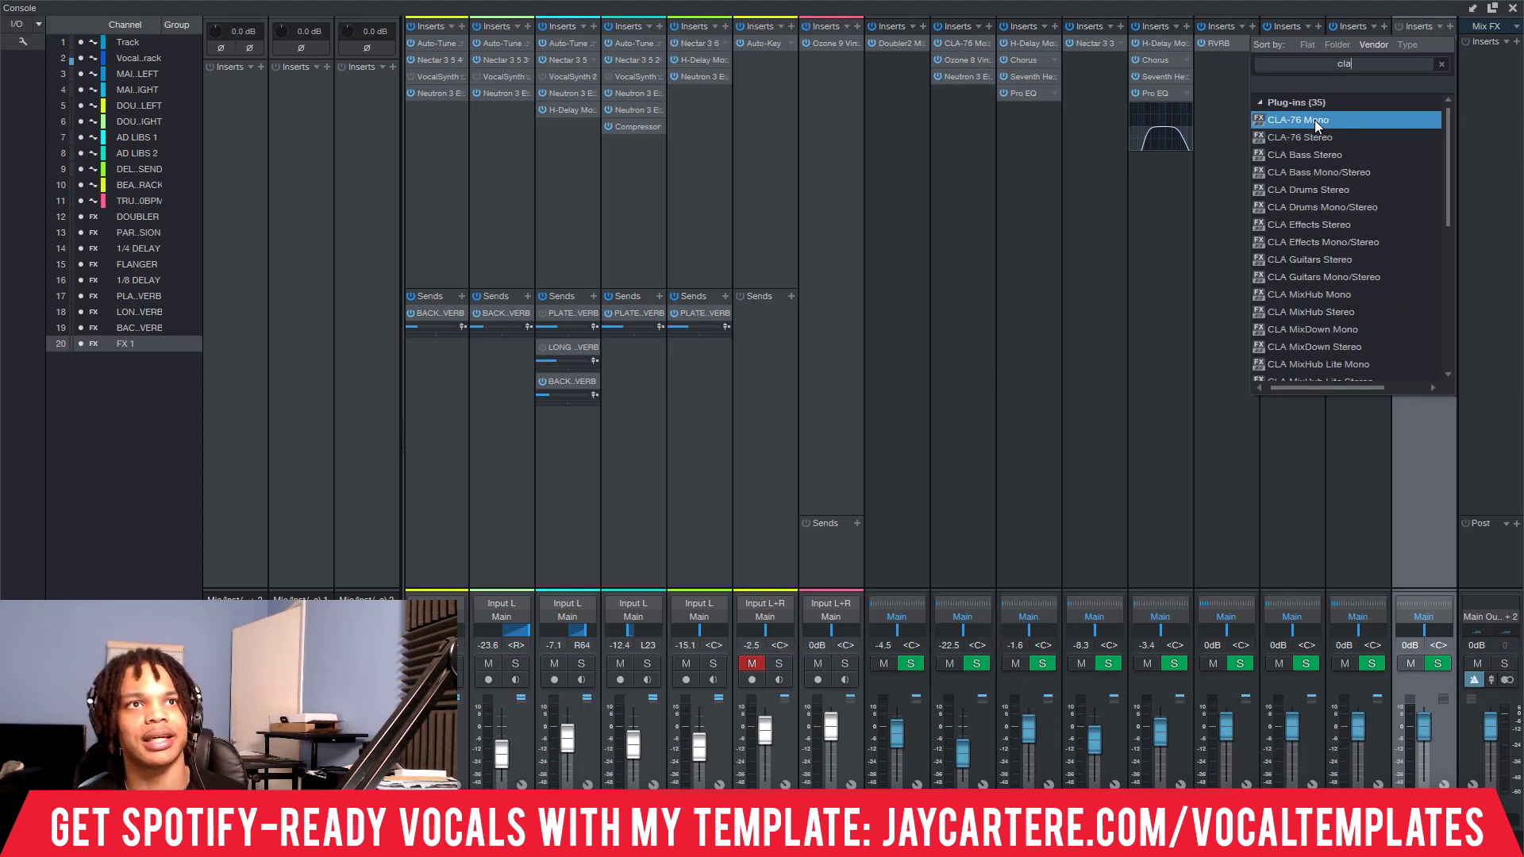
{"action": "left_click", "coordinate": [1313, 122]}
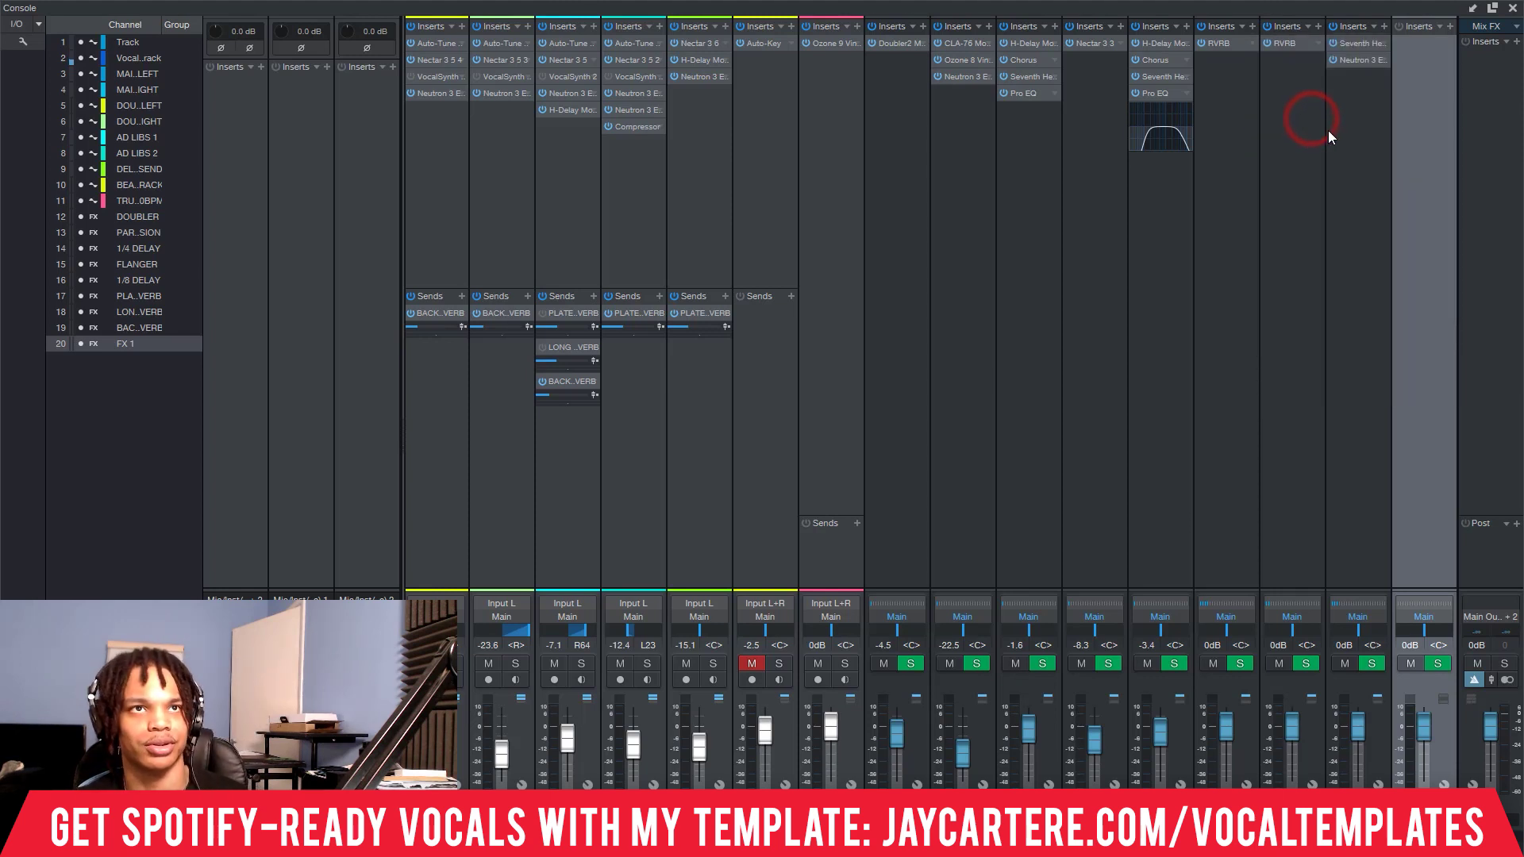
{"action": "left_click", "coordinate": [1416, 43]}
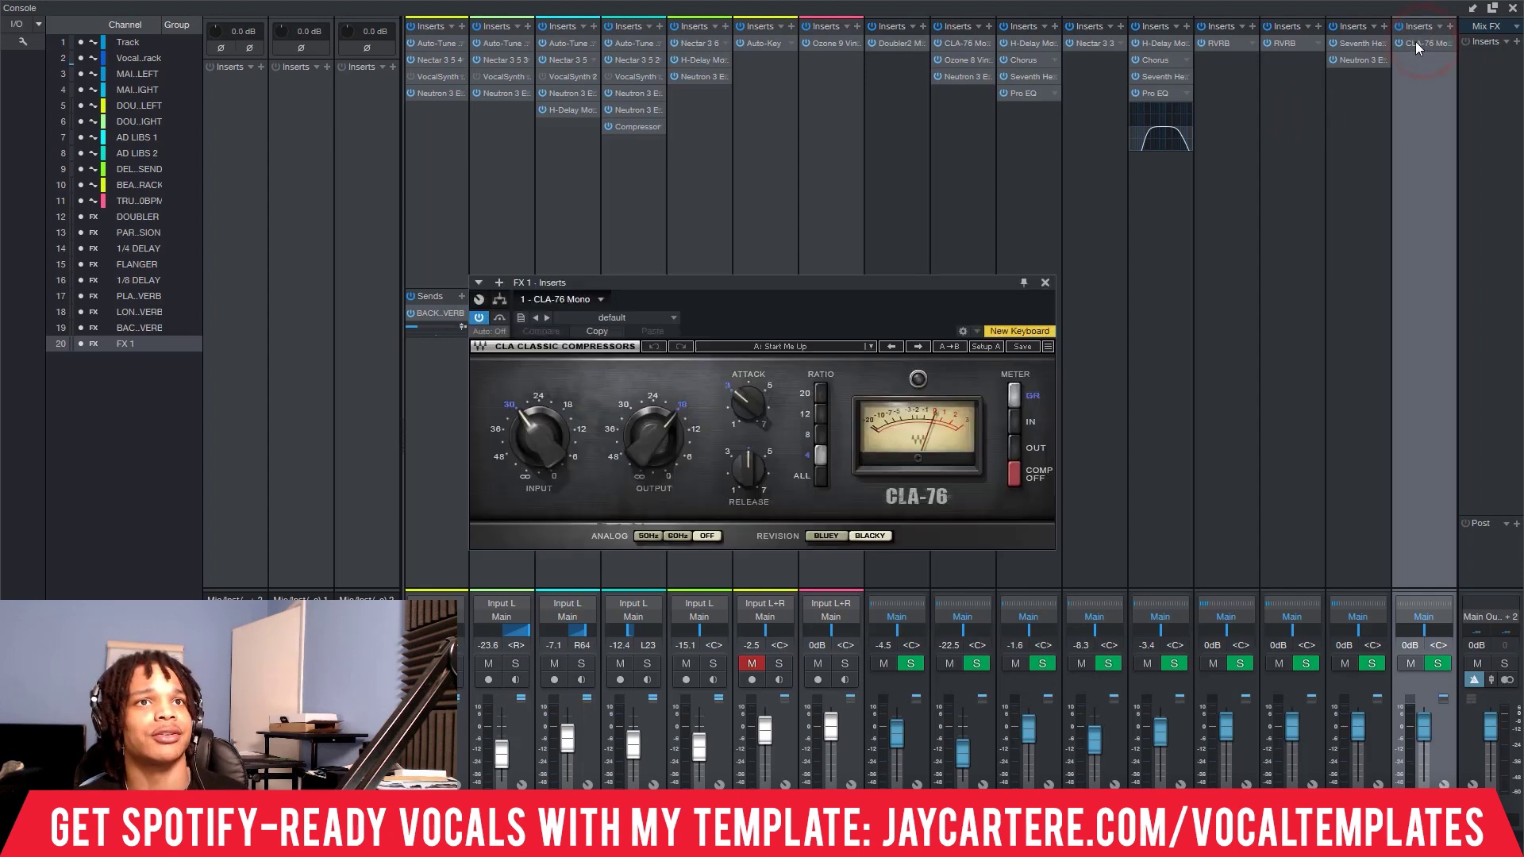
- Set the CLA-76 to the Bluey revision with maximum attack and the ratio on ALL, and close the plug-in window
{"action": "left_click", "coordinate": [786, 328]}
{"action": "left_click_drag", "start_coordinate": [787, 327], "coordinate": [786, 336]}
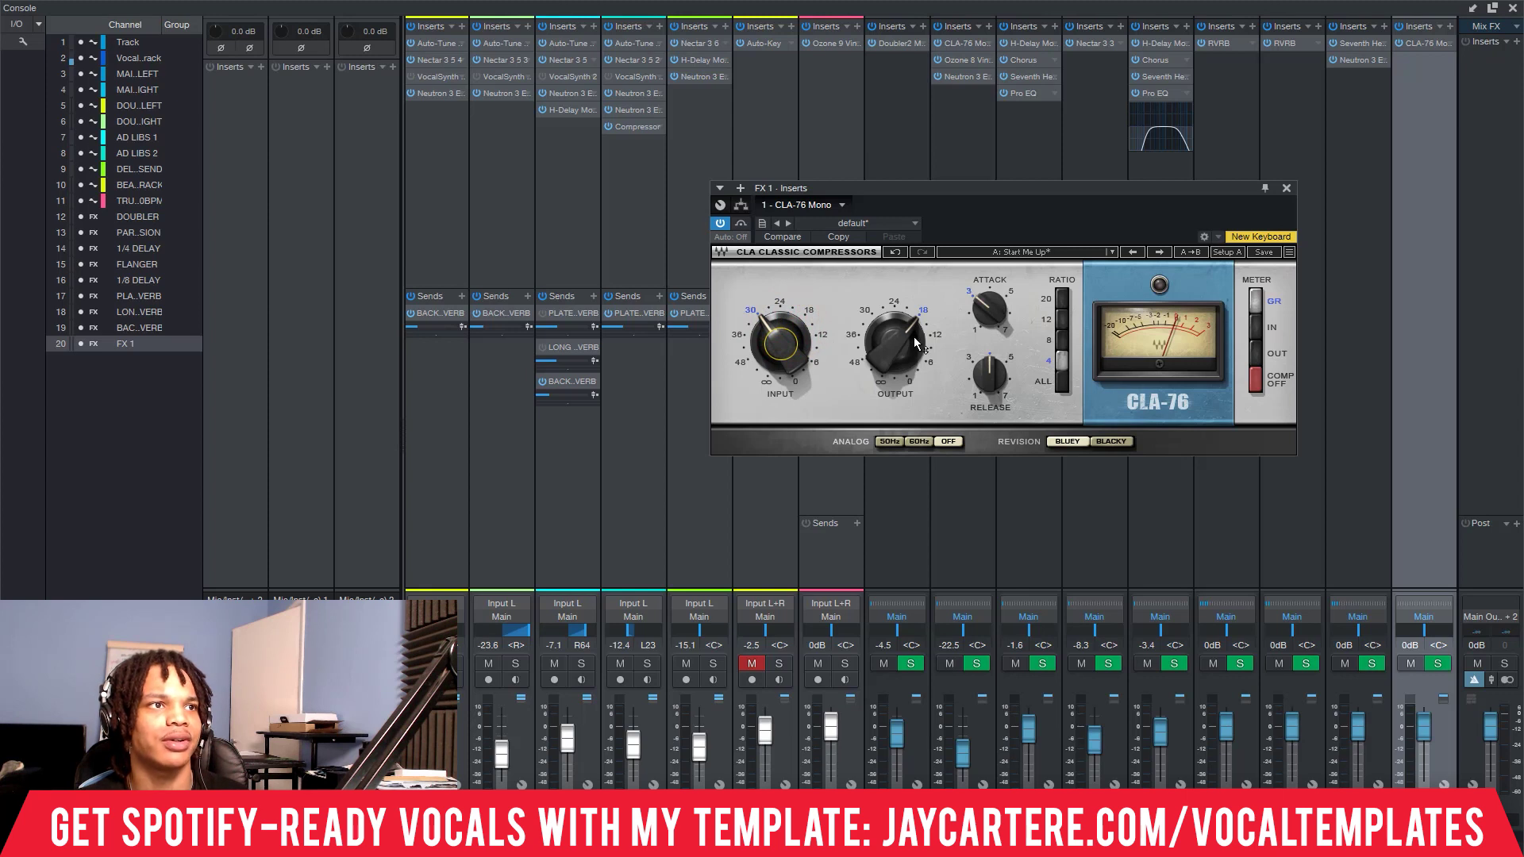
{"action": "left_click_drag", "start_coordinate": [985, 304], "coordinate": [986, 278]}
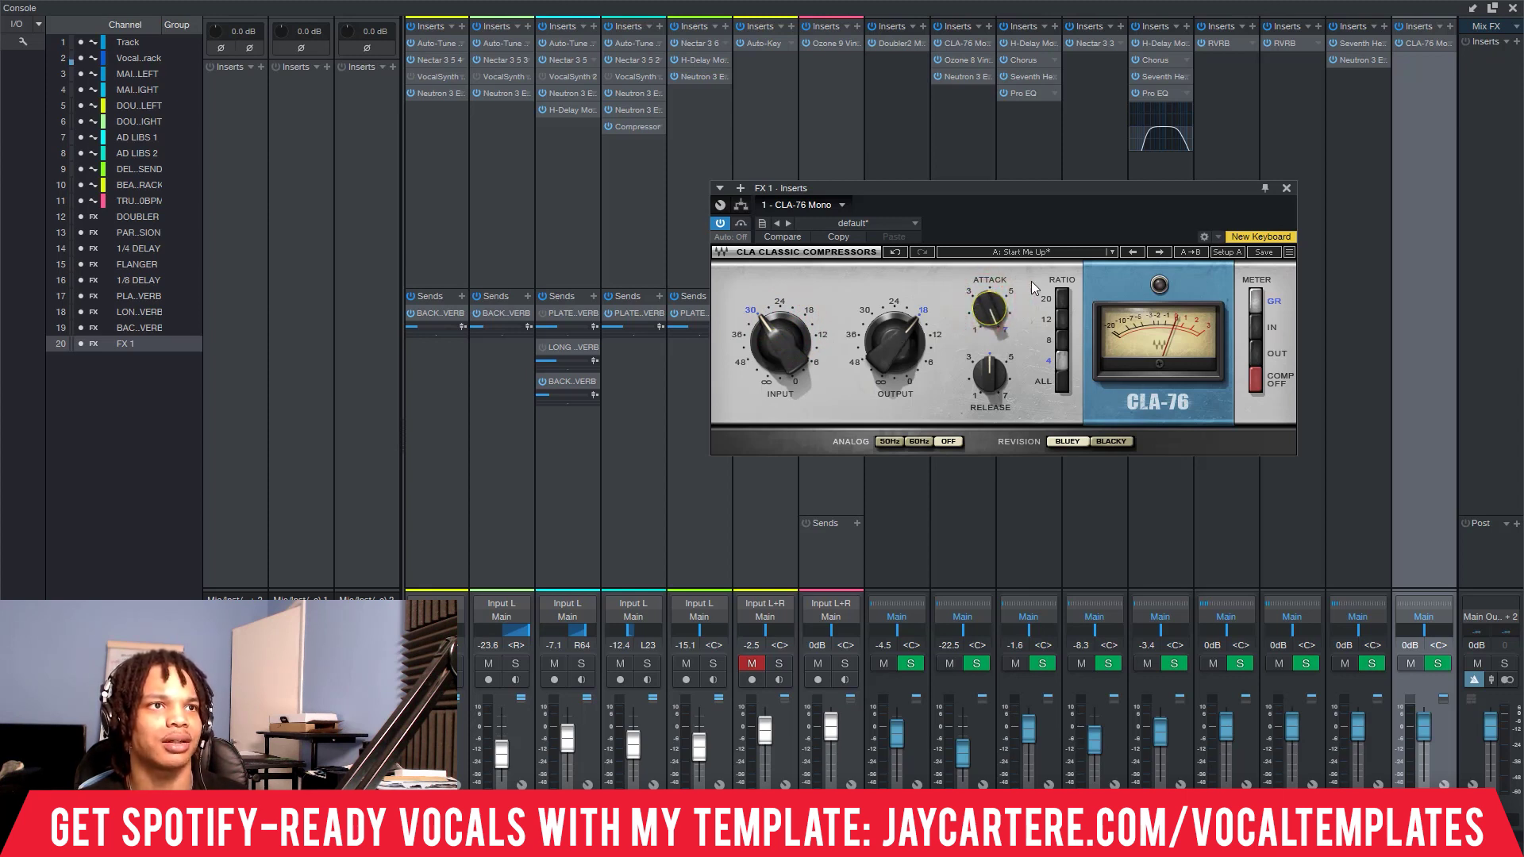
{"action": "left_click", "coordinate": [1063, 381]}
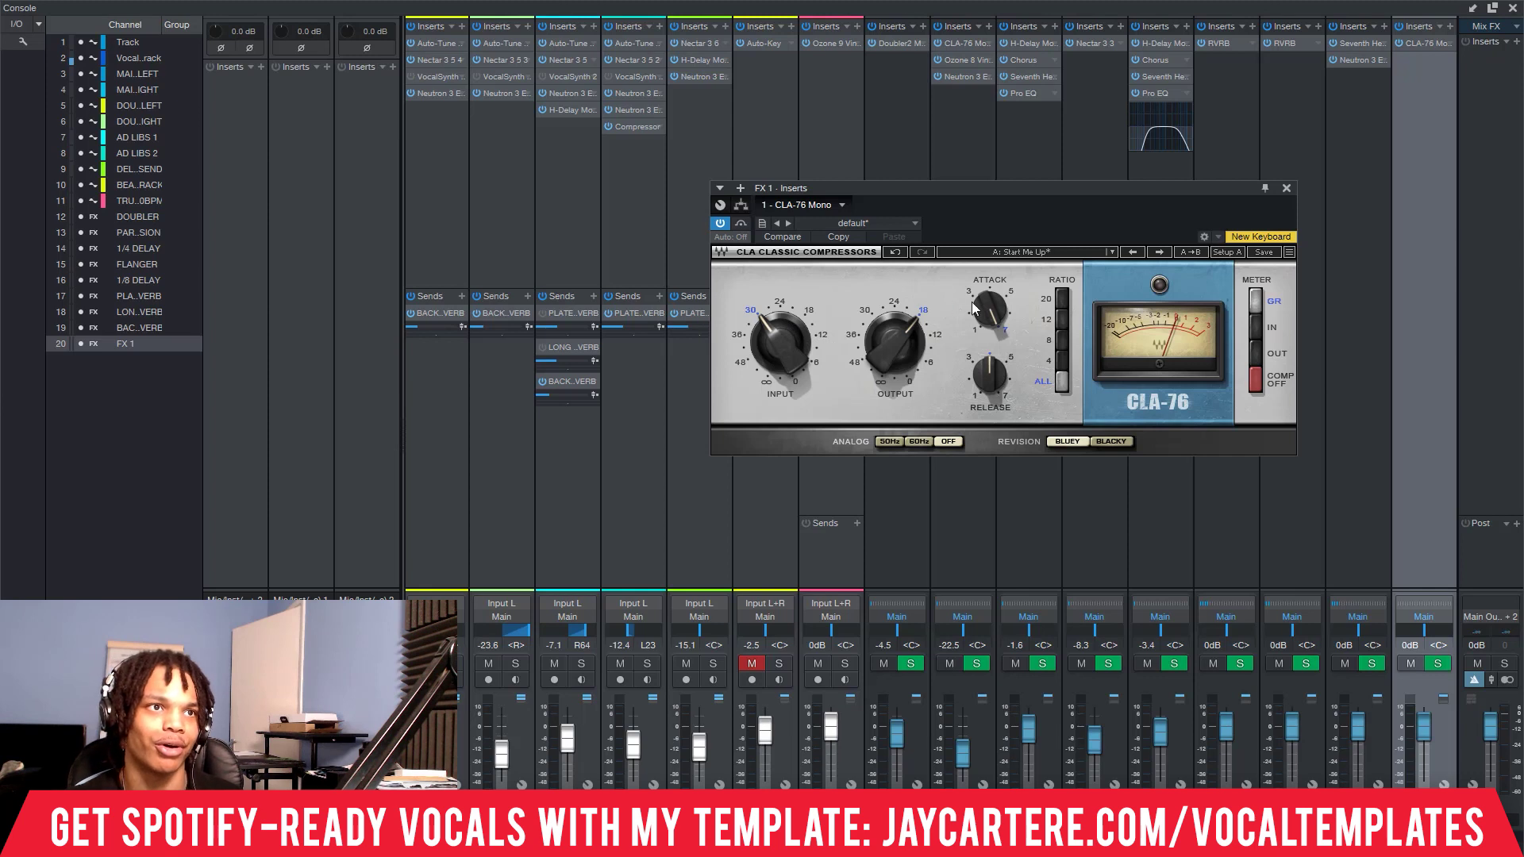
{"action": "mouse_move", "coordinate": [986, 308]}
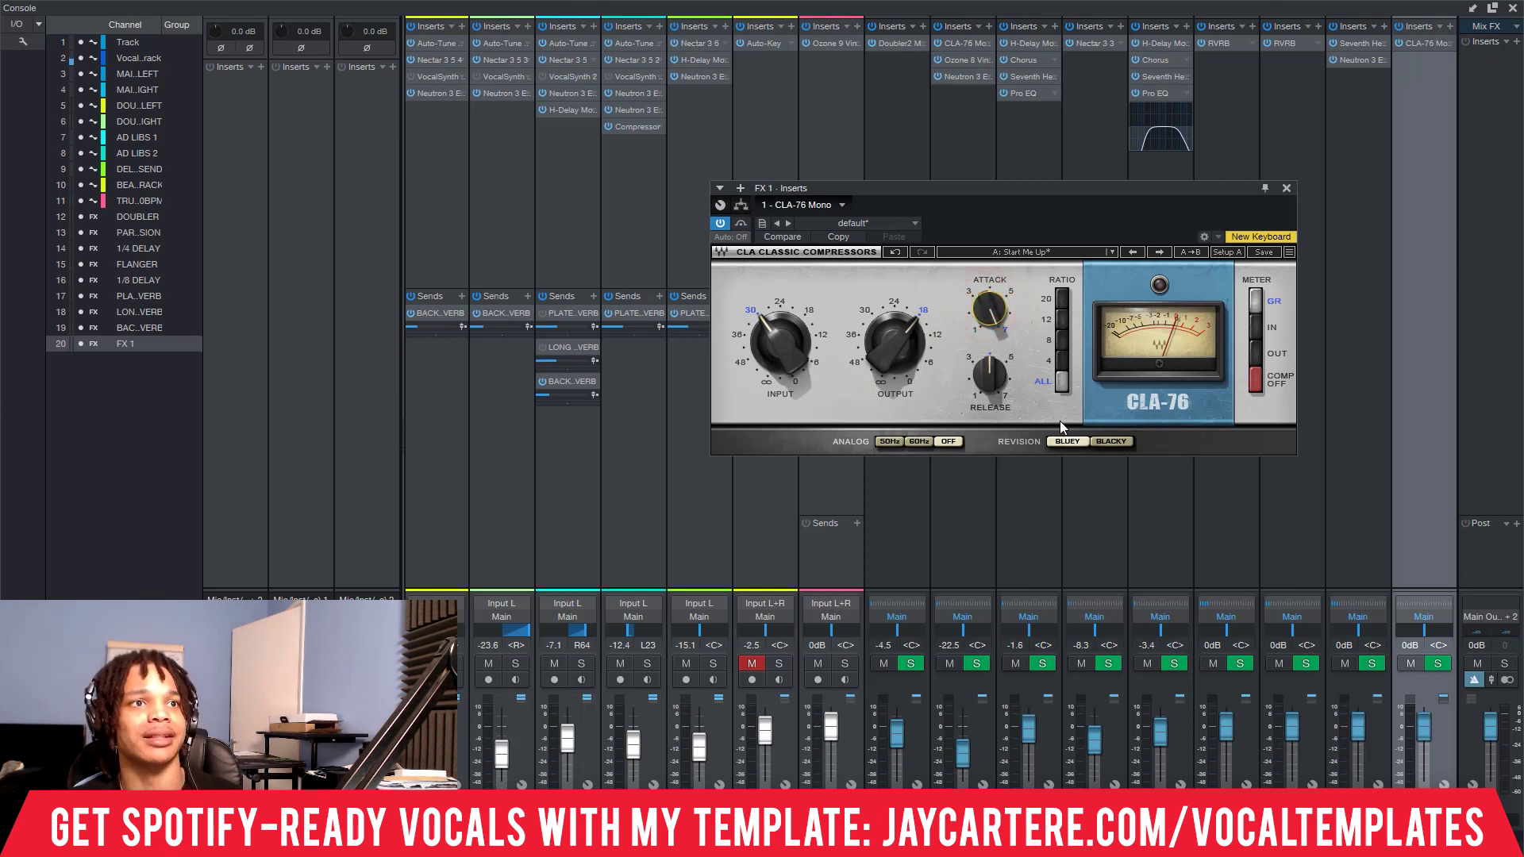
{"action": "left_click", "coordinate": [1285, 188]}
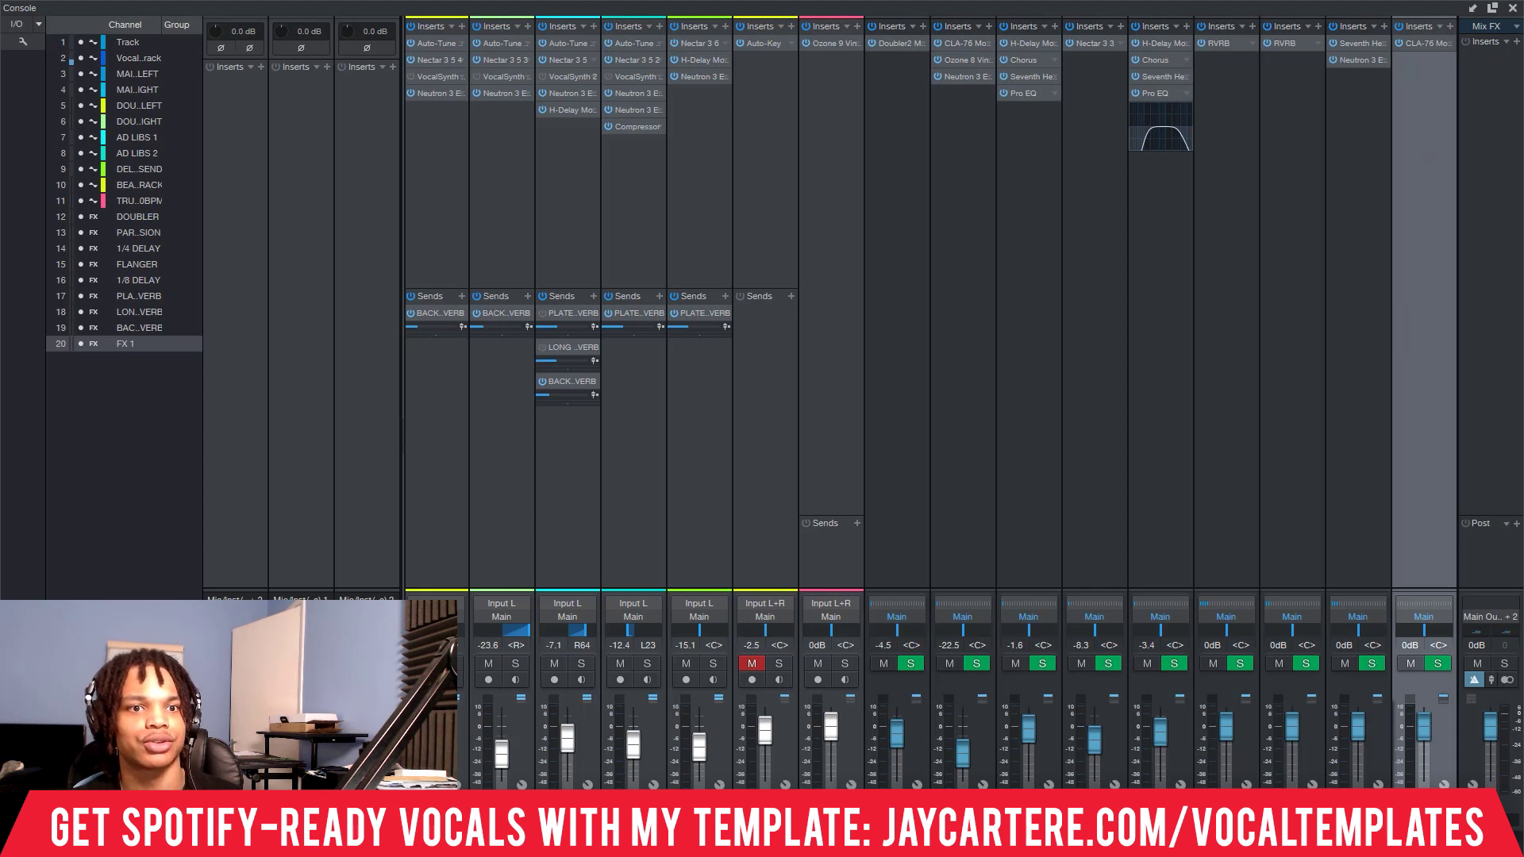
- Add a send from the lead vocal rack track to FX 1 and adjust its send level
{"action": "left_click", "coordinate": [1159, 798]}
{"action": "key", "text": "Escape"}
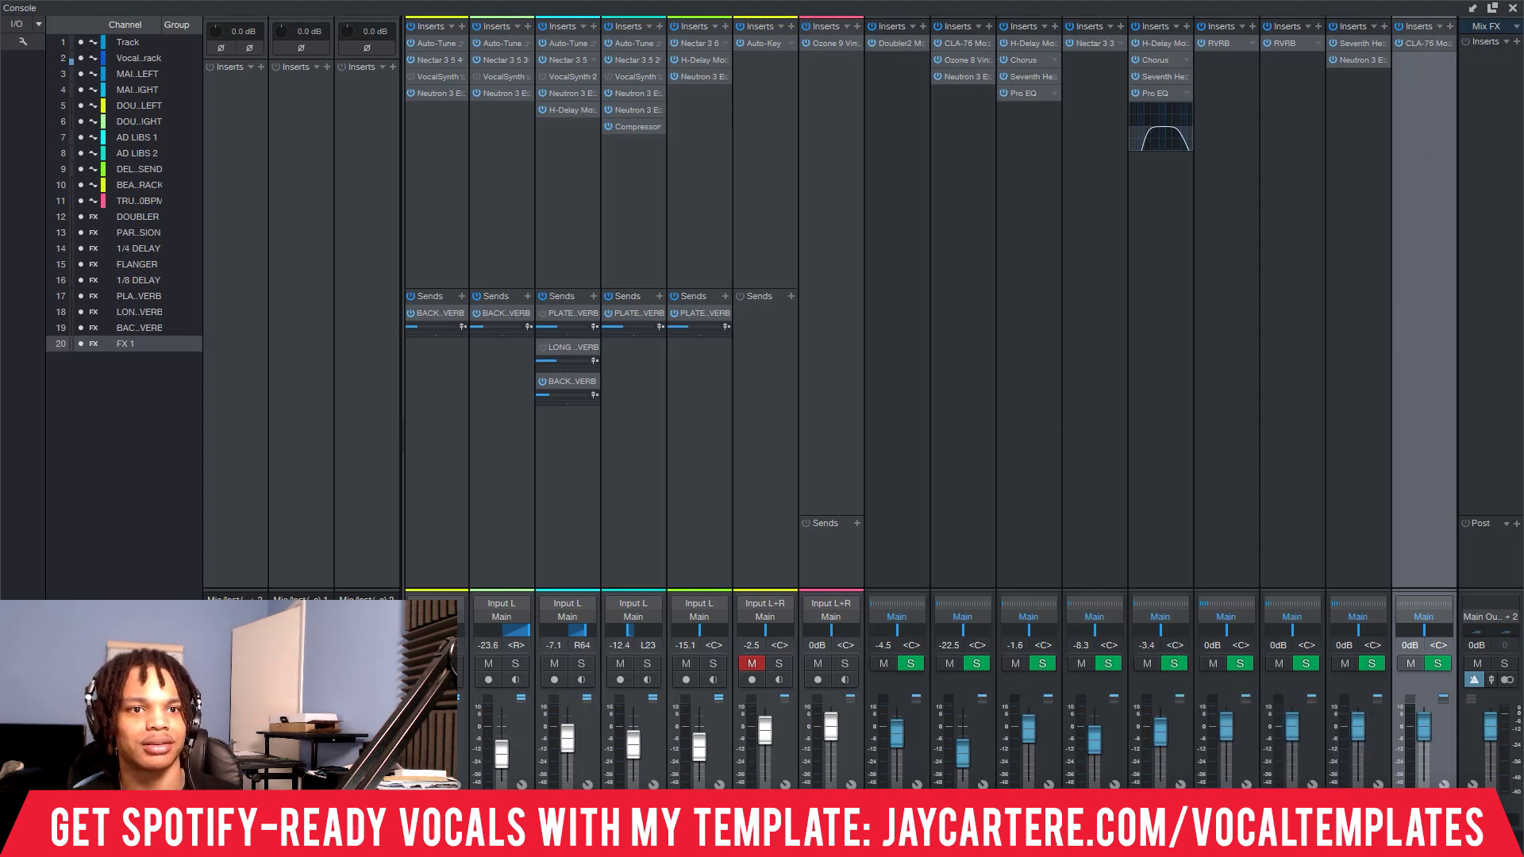
{"action": "scroll", "coordinate": [929, 317], "scroll_direction": "left", "scroll_amount": 4}
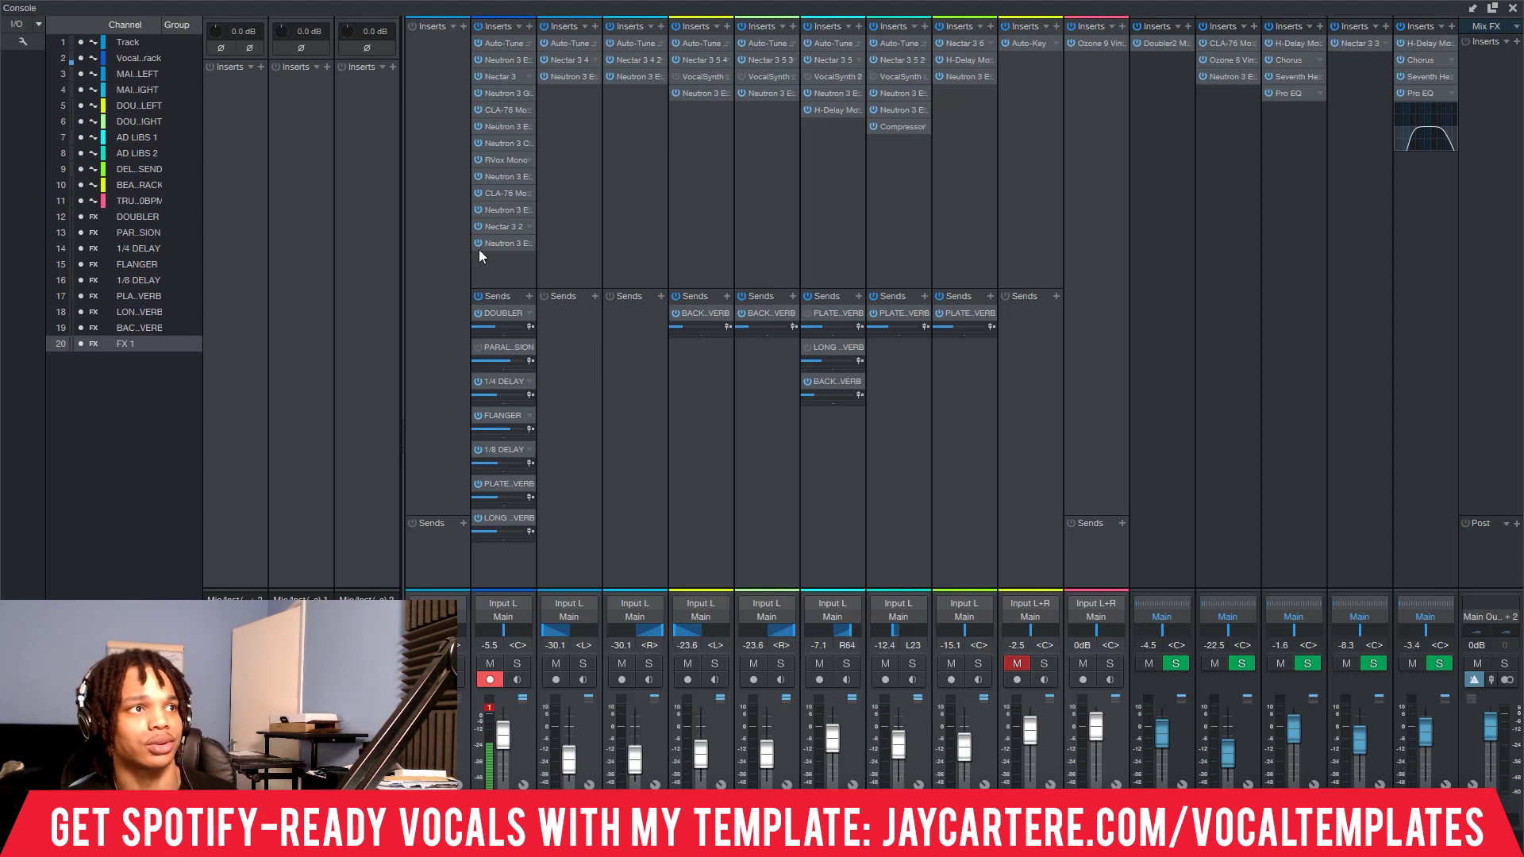
{"action": "left_click", "coordinate": [529, 296]}
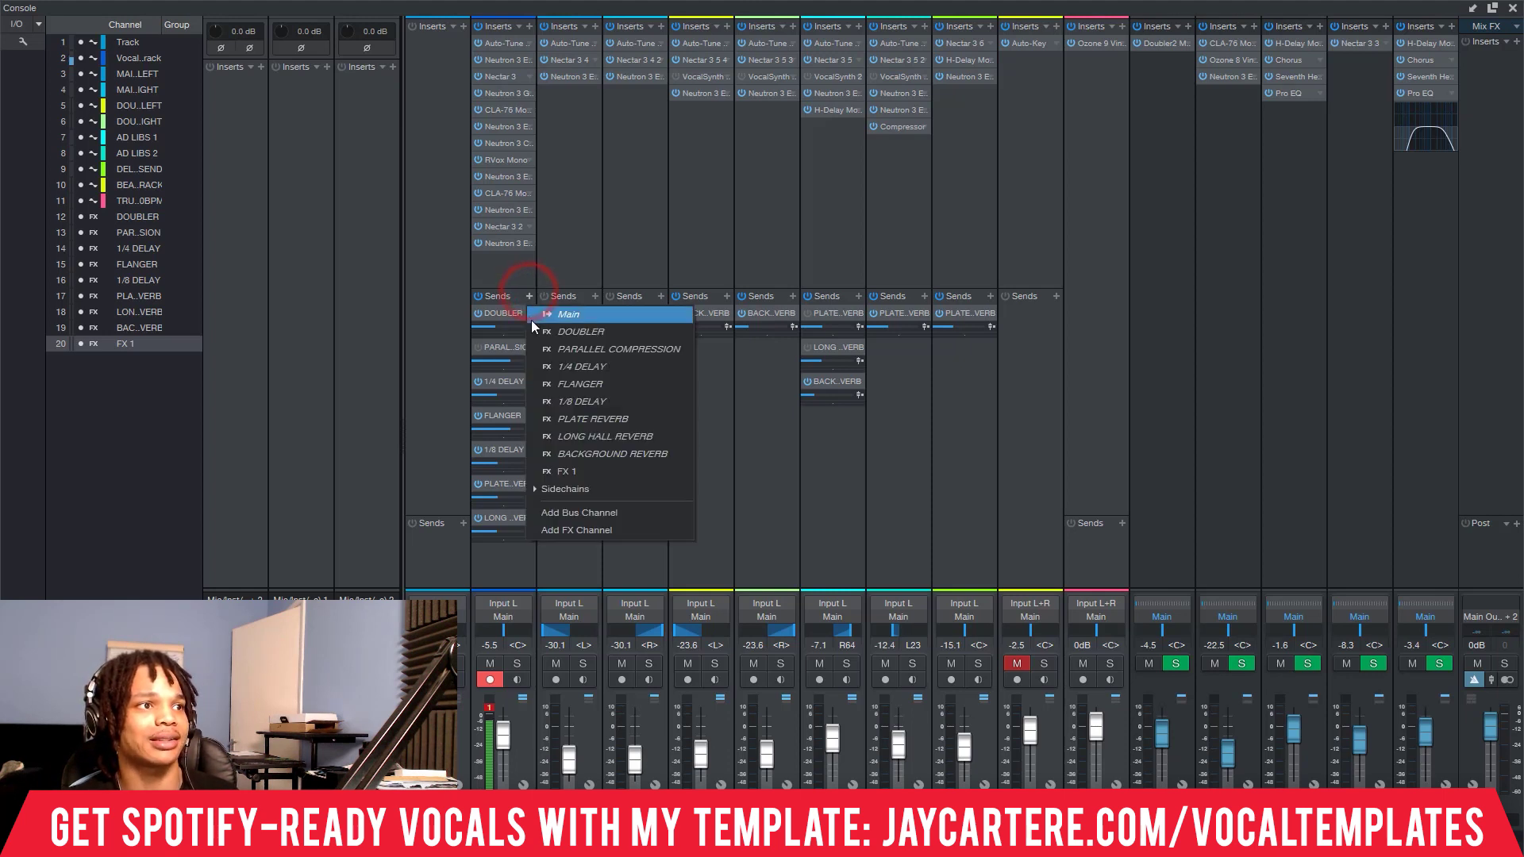
{"action": "left_click", "coordinate": [556, 471]}
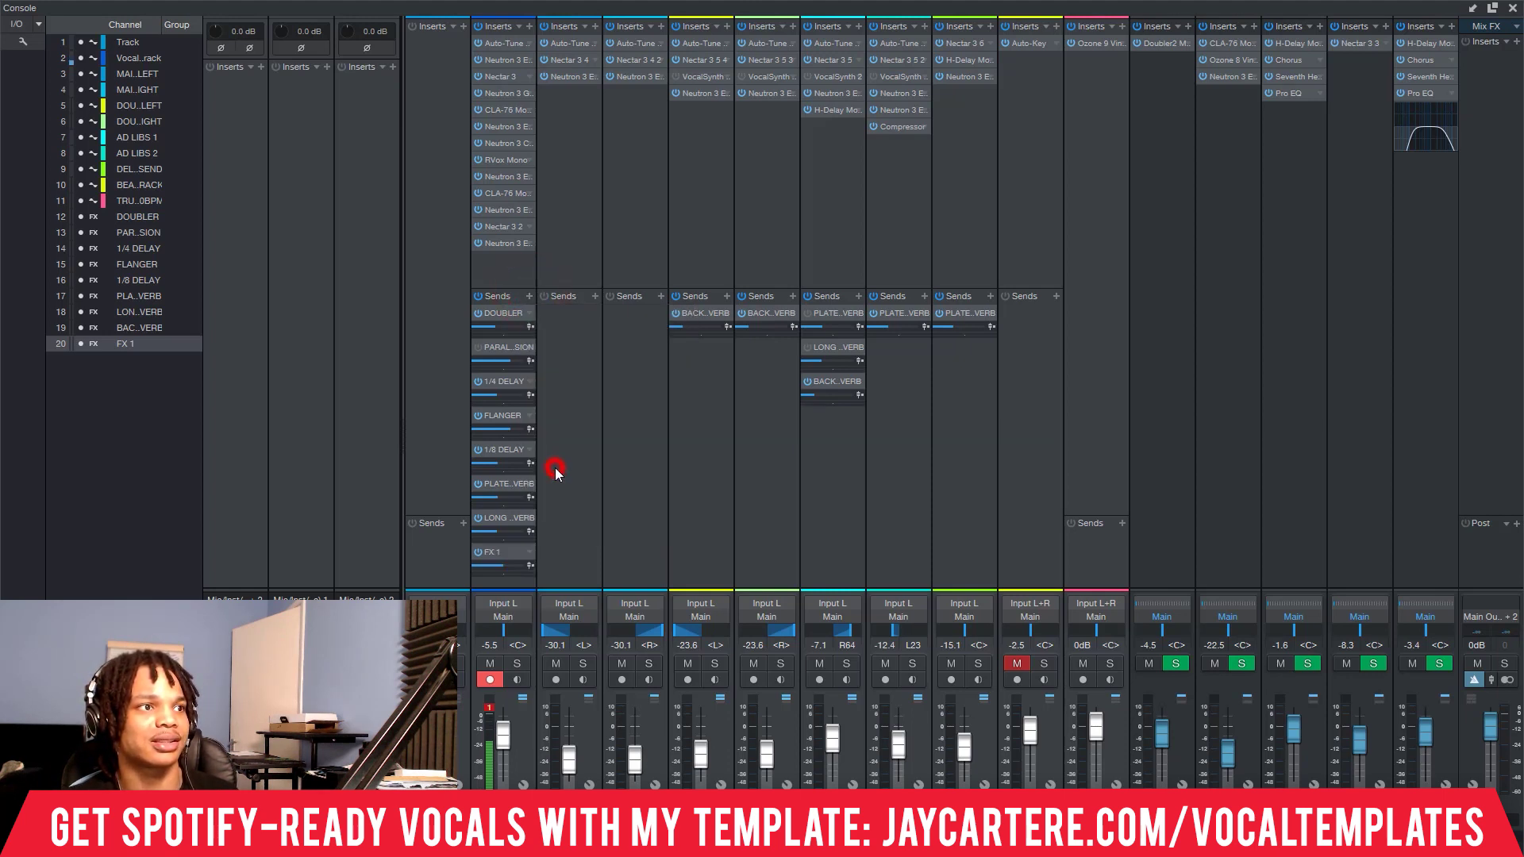
{"action": "left_click", "coordinate": [503, 565]}
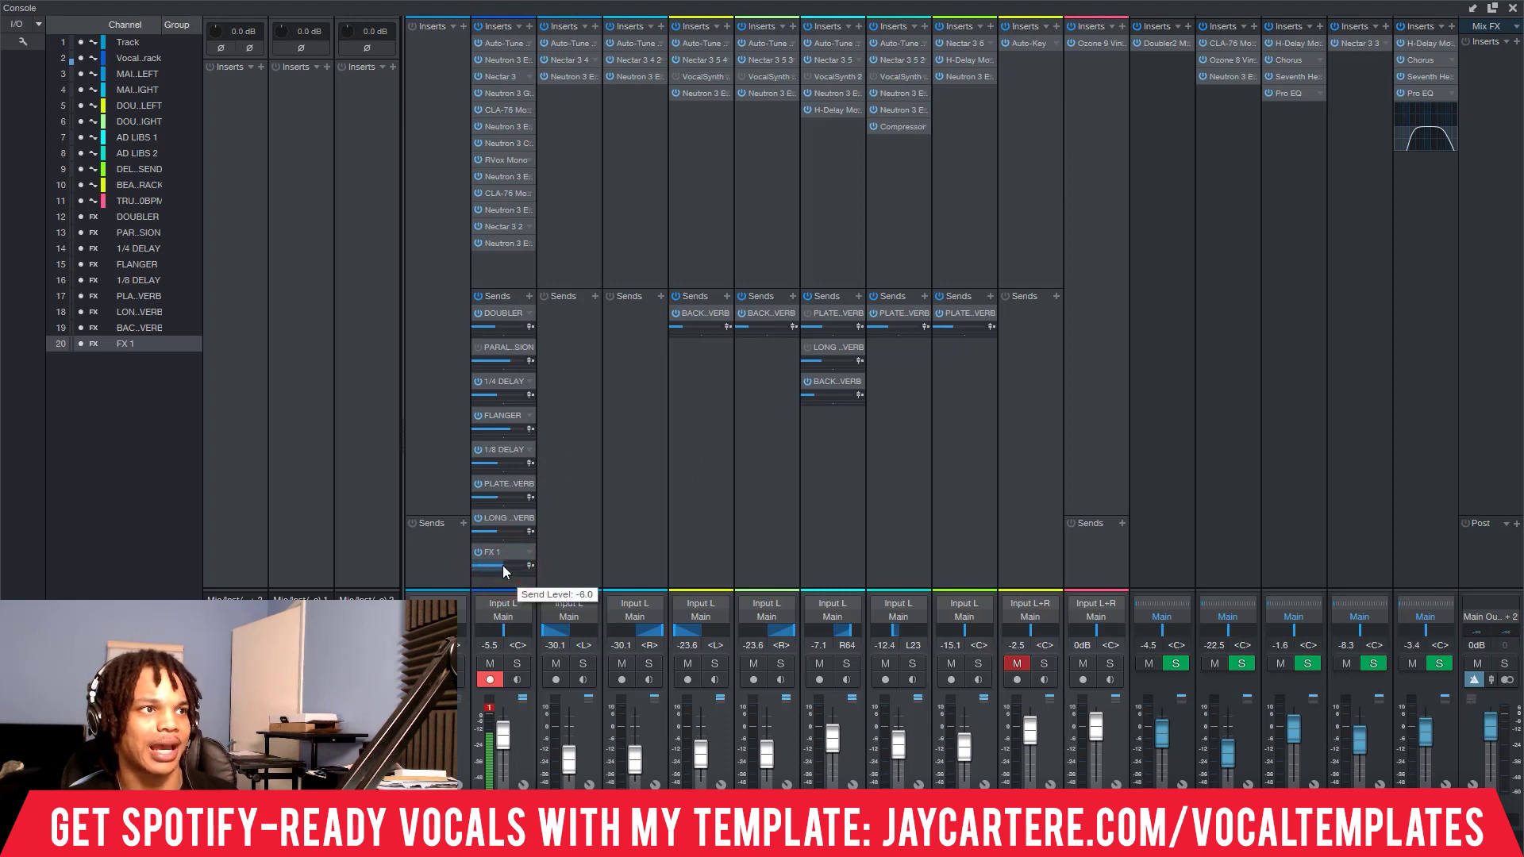
{"action": "left_click_drag", "start_coordinate": [502, 565], "coordinate": [507, 565]}
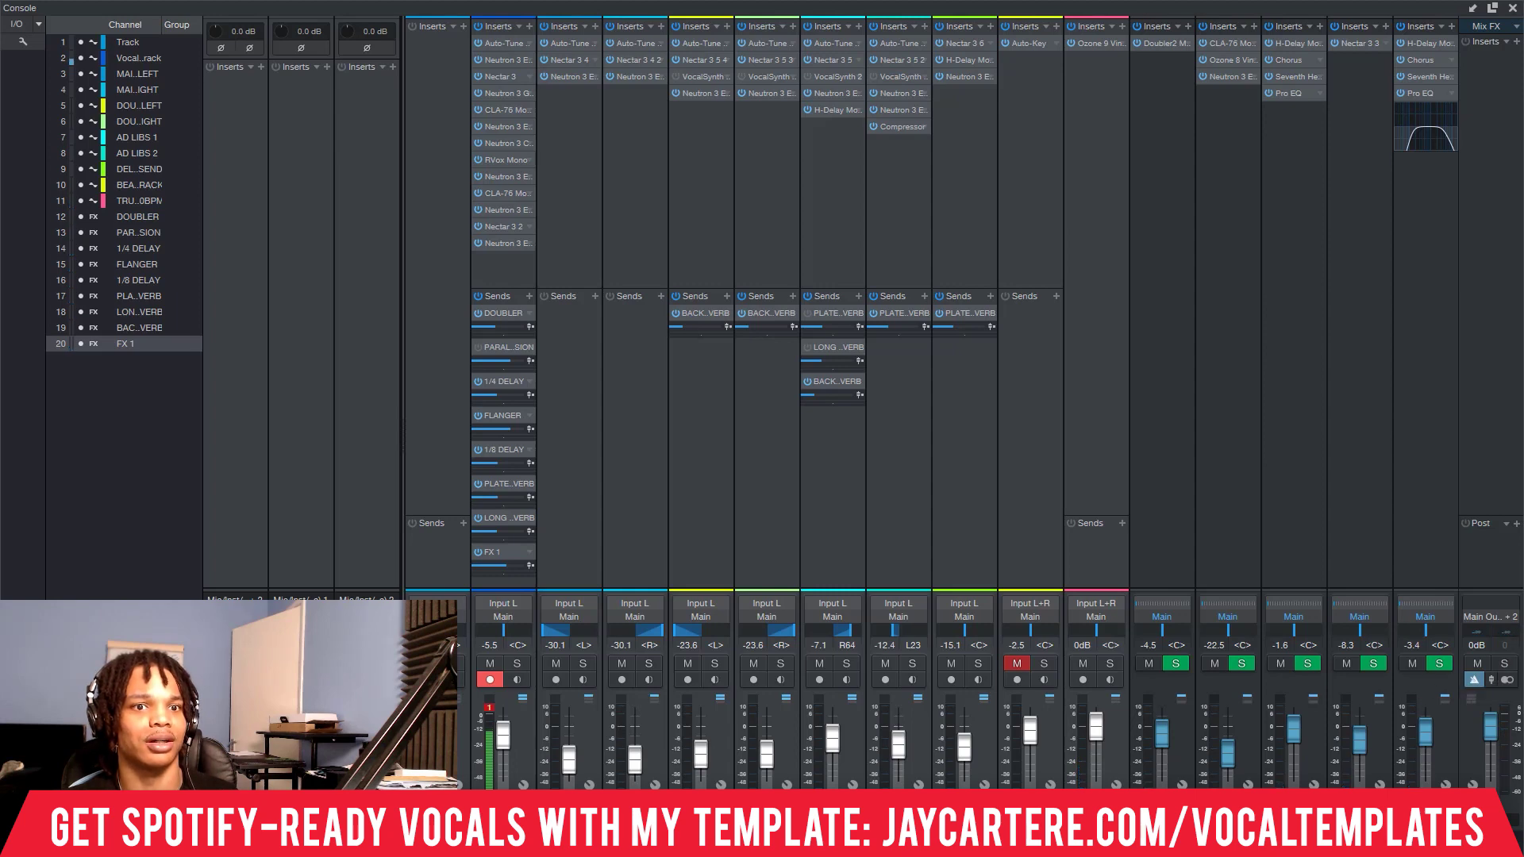
- Solo the FX 1 channel to hear the compressed signal on its own, and release the solo
{"action": "scroll", "coordinate": [1468, 667], "scroll_direction": "right", "scroll_amount": 4}
{"action": "left_click", "coordinate": [1440, 665]}
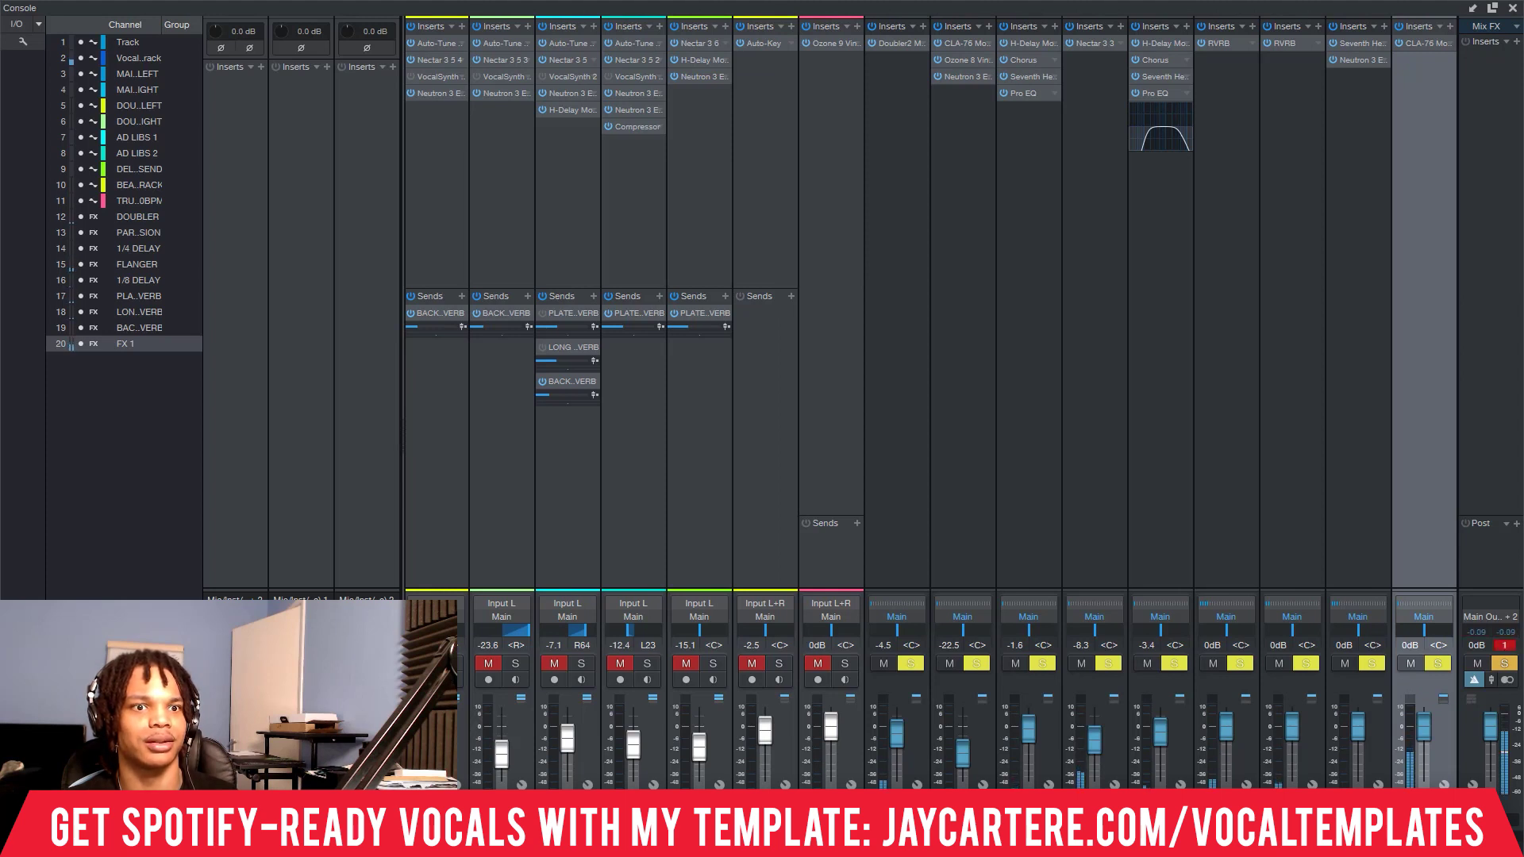
{"action": "scroll", "coordinate": [920, 317], "scroll_direction": "left", "scroll_amount": 4}
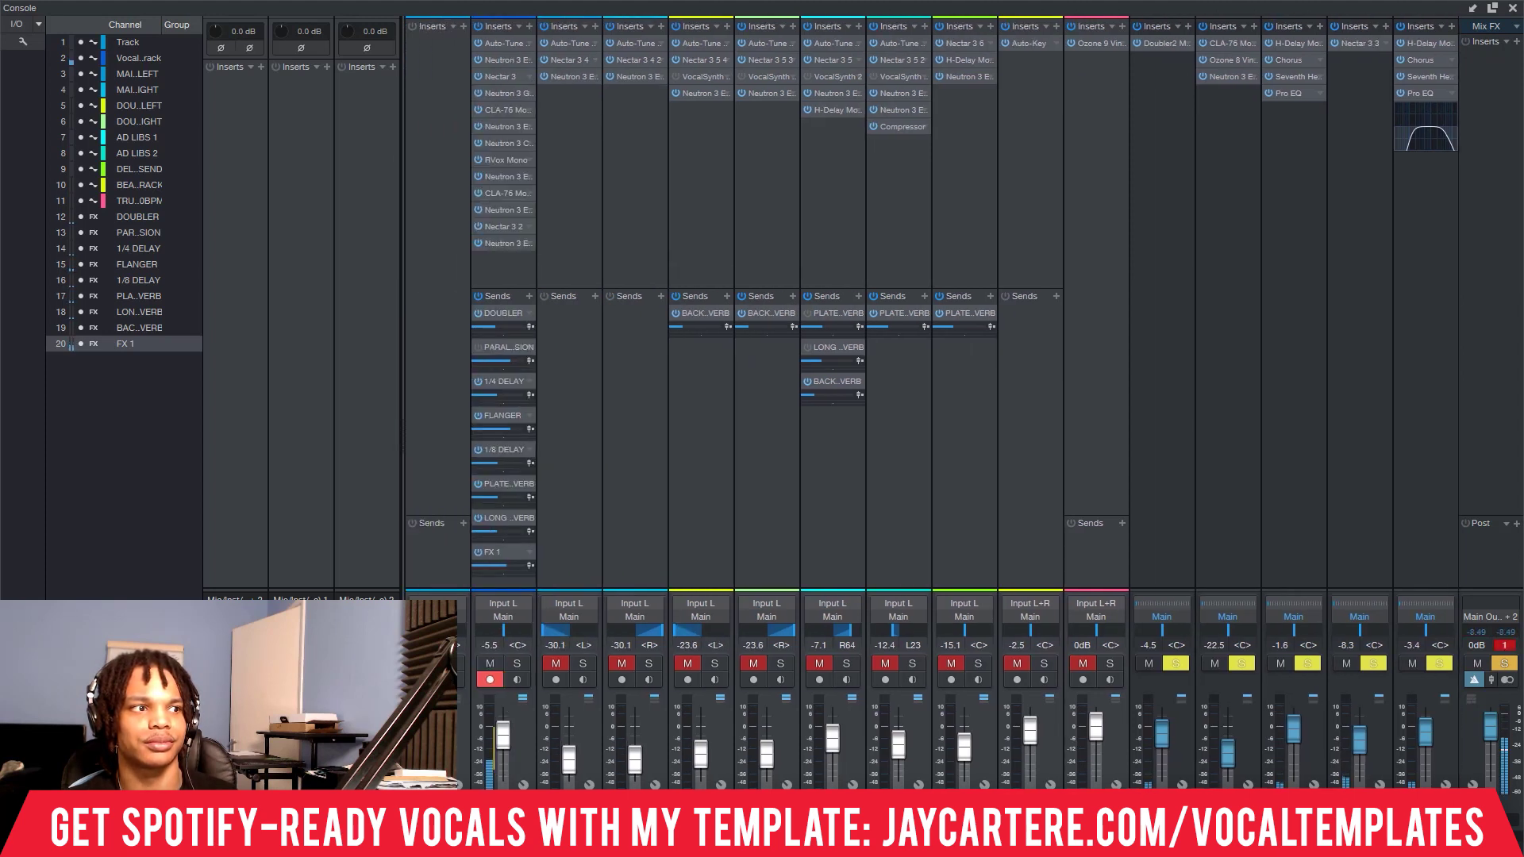
{"action": "scroll", "coordinate": [932, 317], "scroll_direction": "right", "scroll_amount": 4}
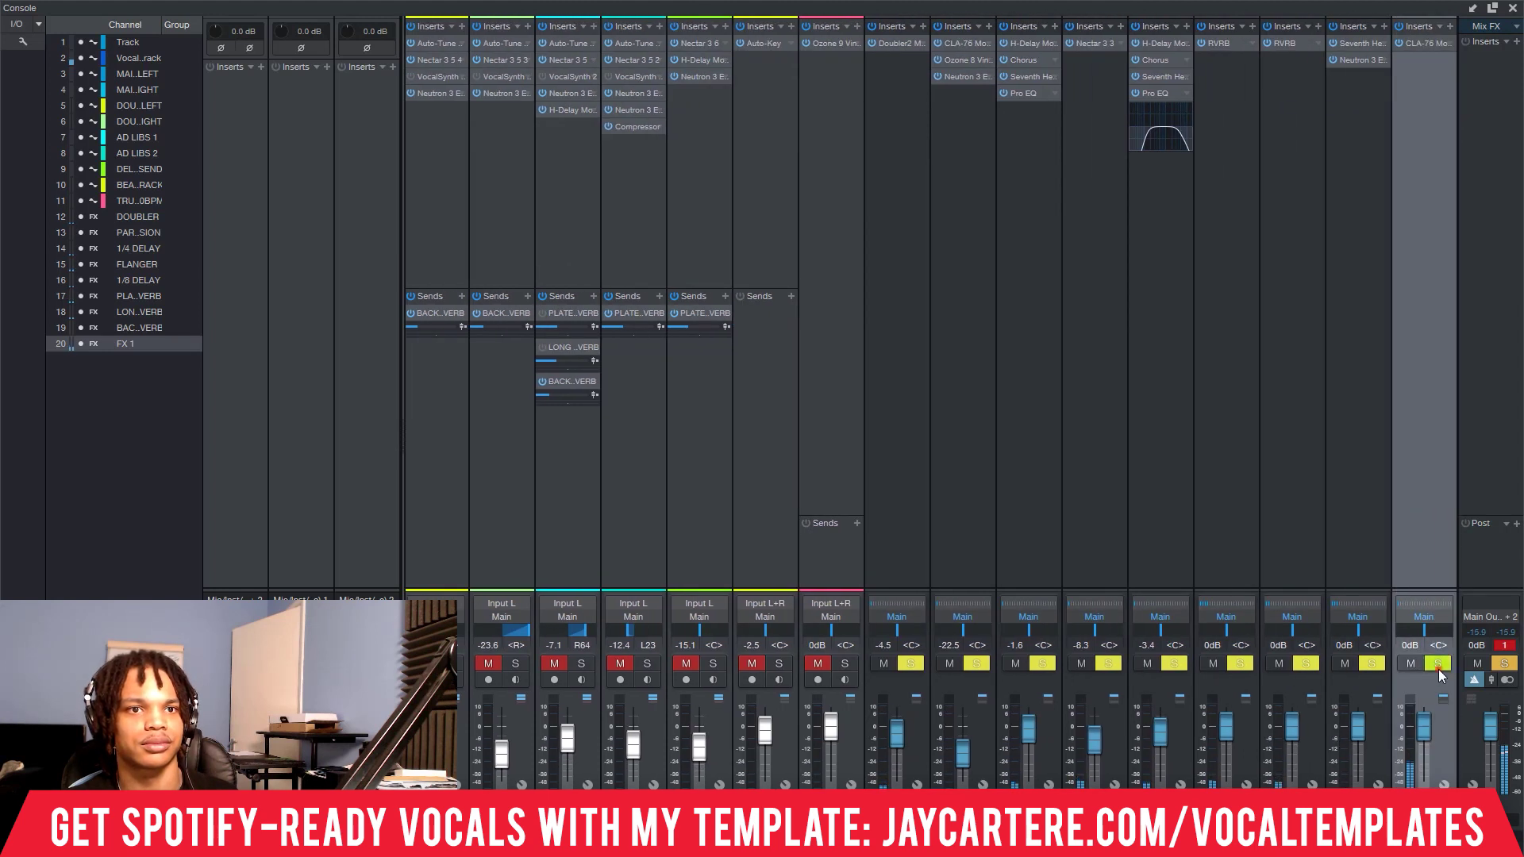
{"action": "left_click", "coordinate": [1437, 663]}
- Solo the vocal track and turn off its doubler, 1/4 delay, flanger, 1/8 delay, plate reverb and long hall reverb sends
{"action": "scroll", "coordinate": [528, 671], "scroll_direction": "left", "scroll_amount": 4}
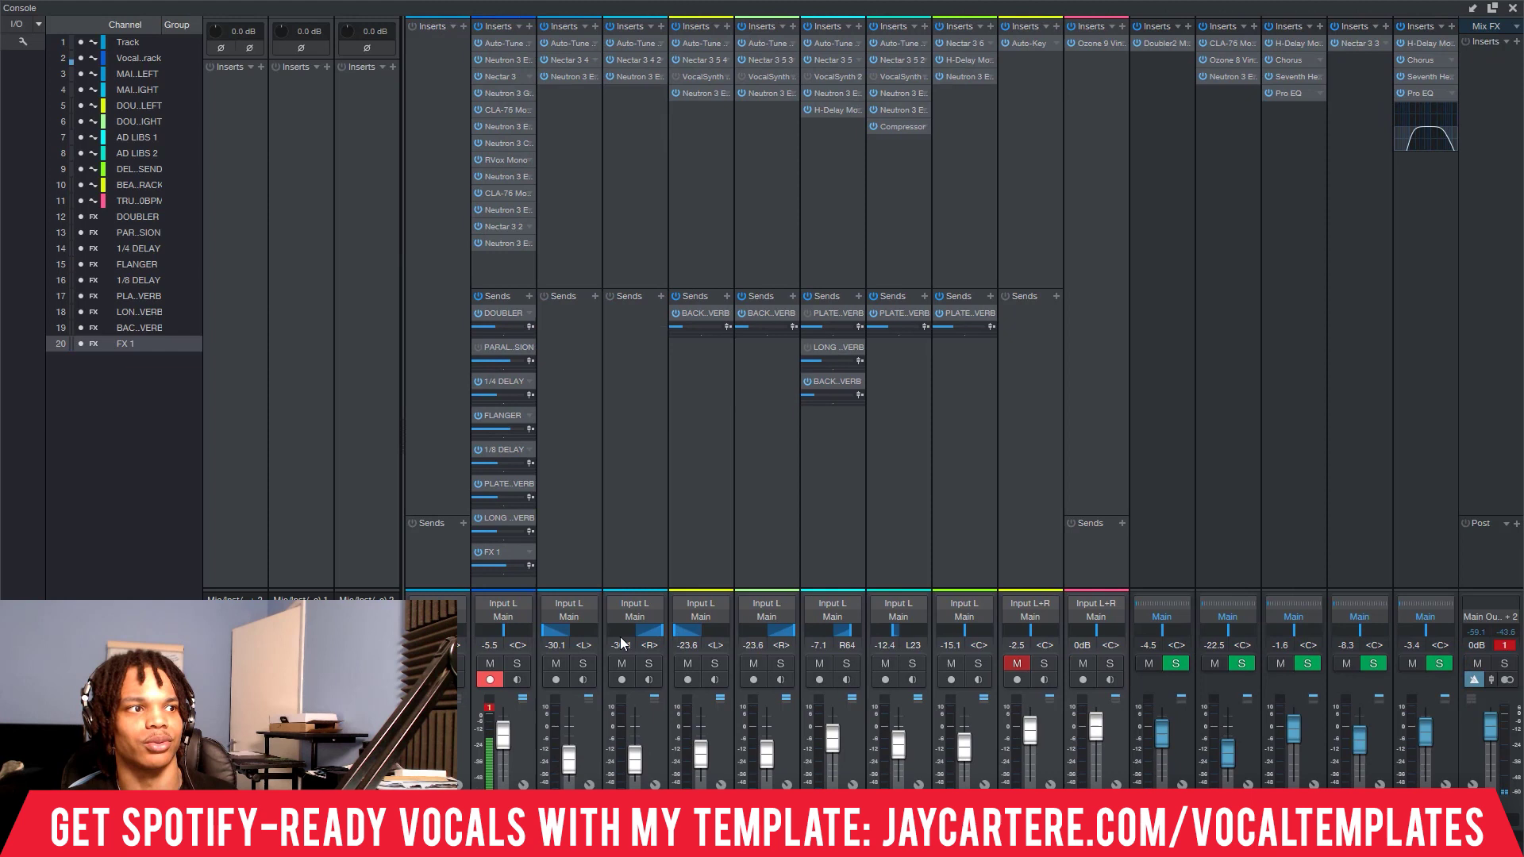
{"action": "left_click", "coordinate": [517, 663]}
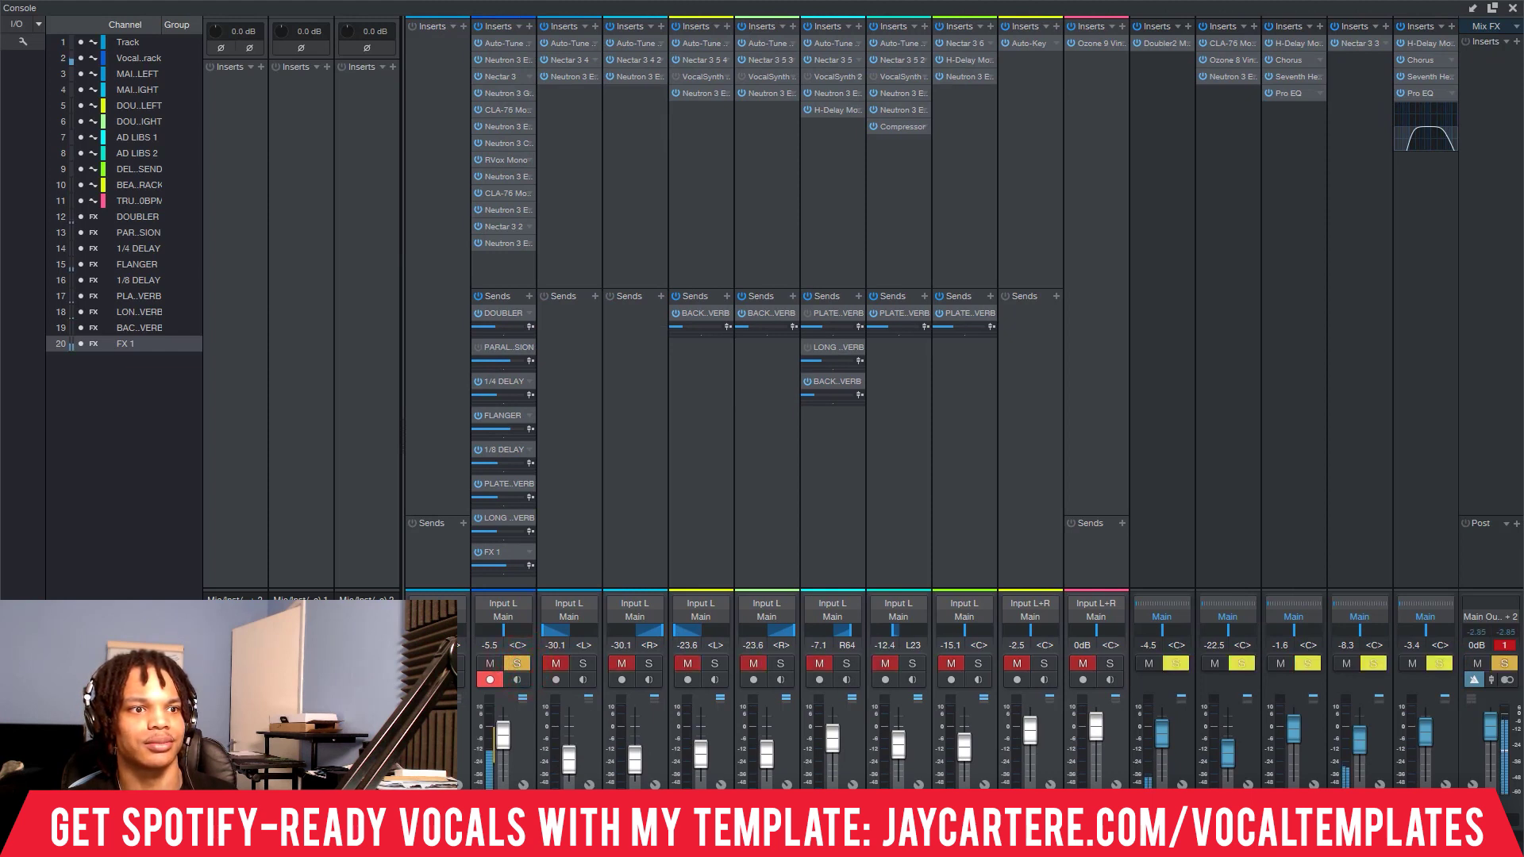
{"action": "scroll", "coordinate": [931, 402], "scroll_direction": "right", "scroll_amount": 3}
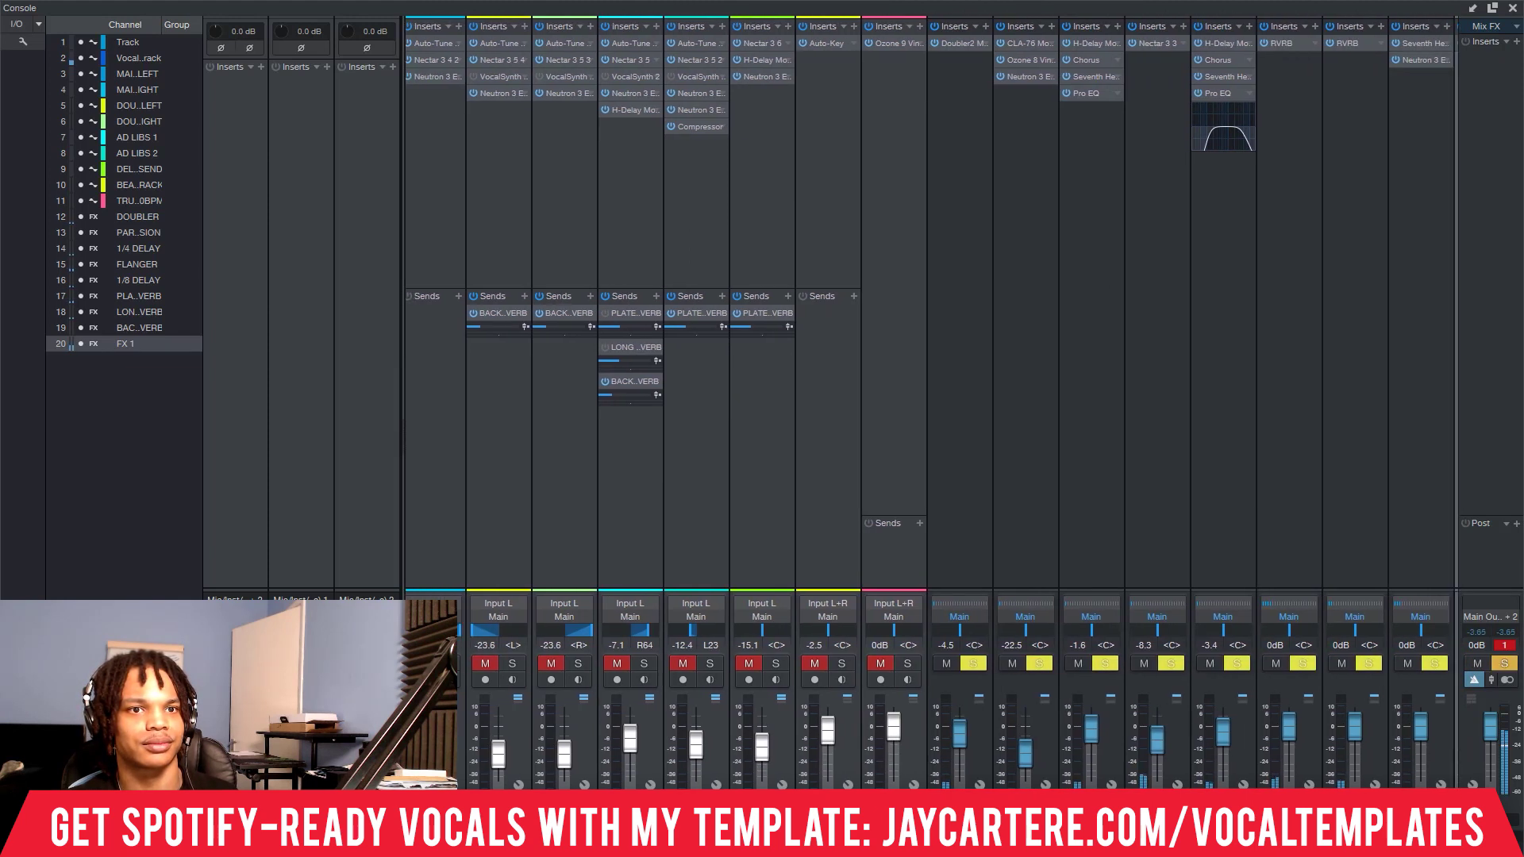
{"action": "scroll", "coordinate": [932, 402], "scroll_direction": "left", "scroll_amount": 3}
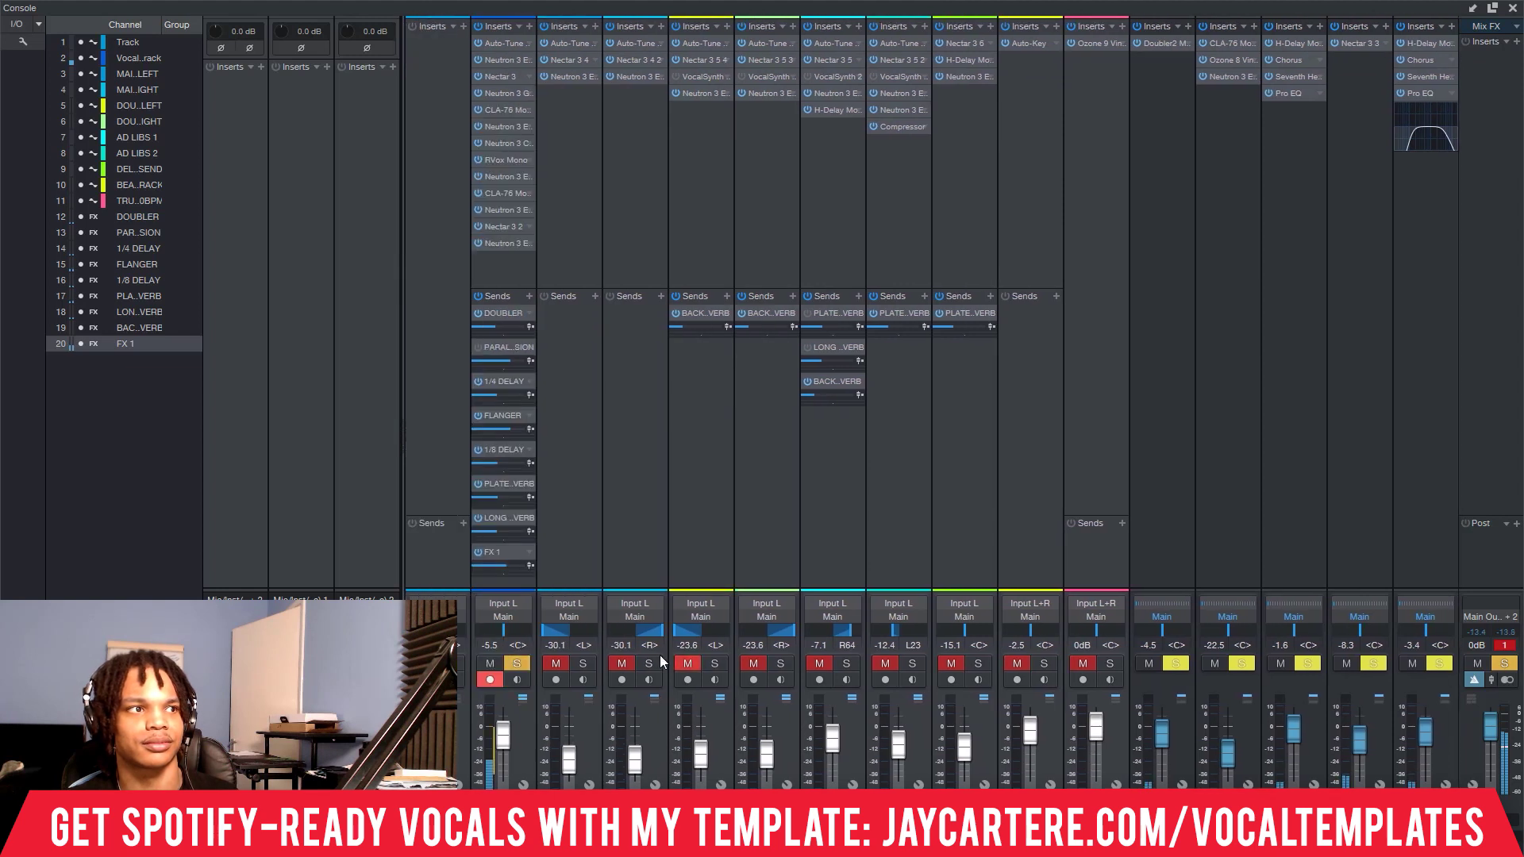
{"action": "left_click", "coordinate": [478, 518]}
{"action": "left_click", "coordinate": [477, 483]}
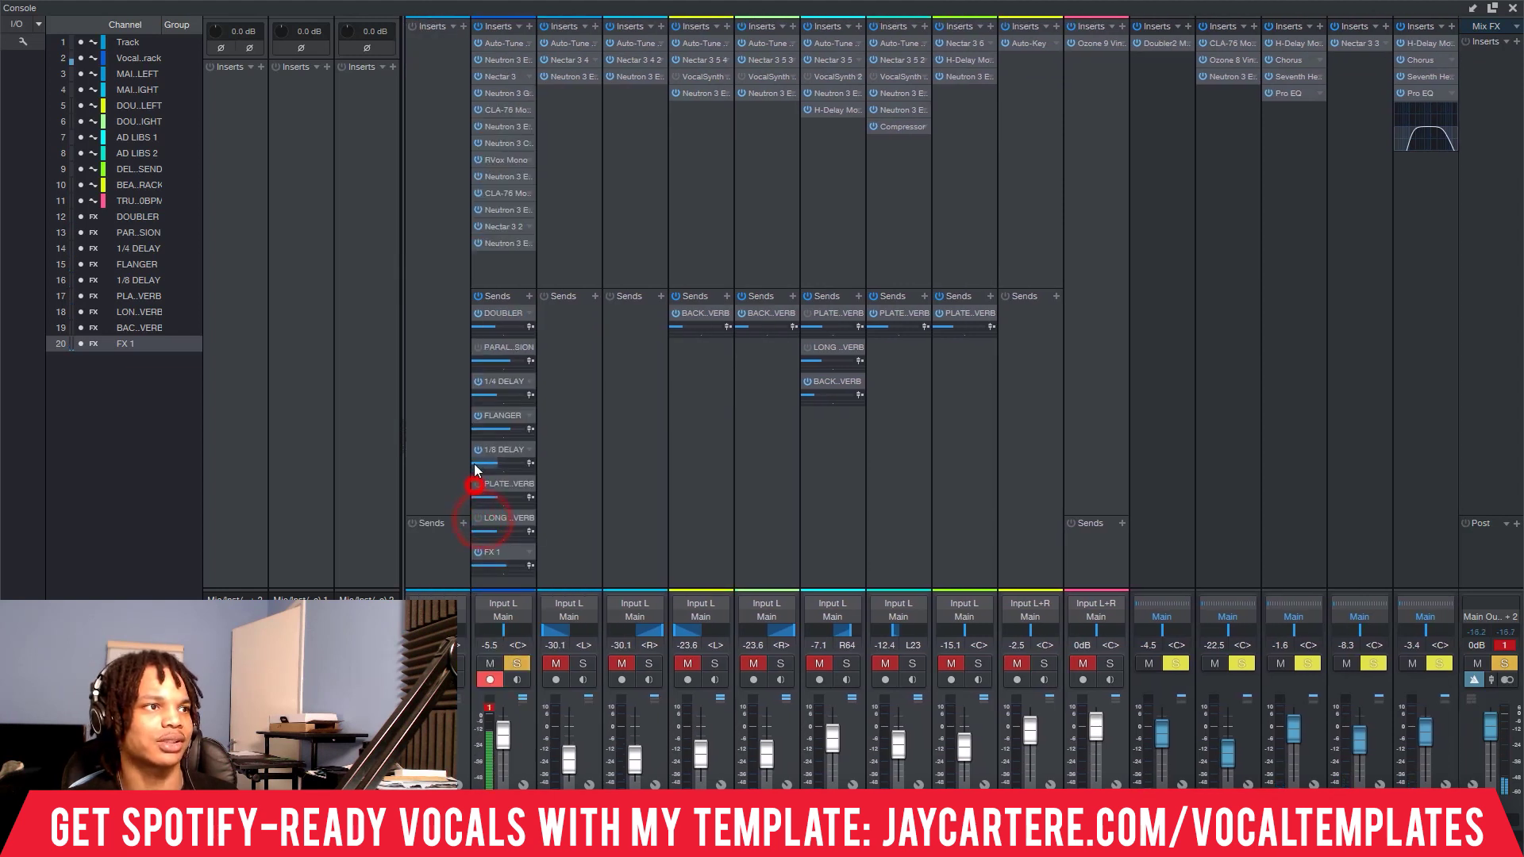
{"action": "left_click", "coordinate": [478, 449]}
{"action": "left_click", "coordinate": [479, 415]}
{"action": "left_click", "coordinate": [477, 381]}
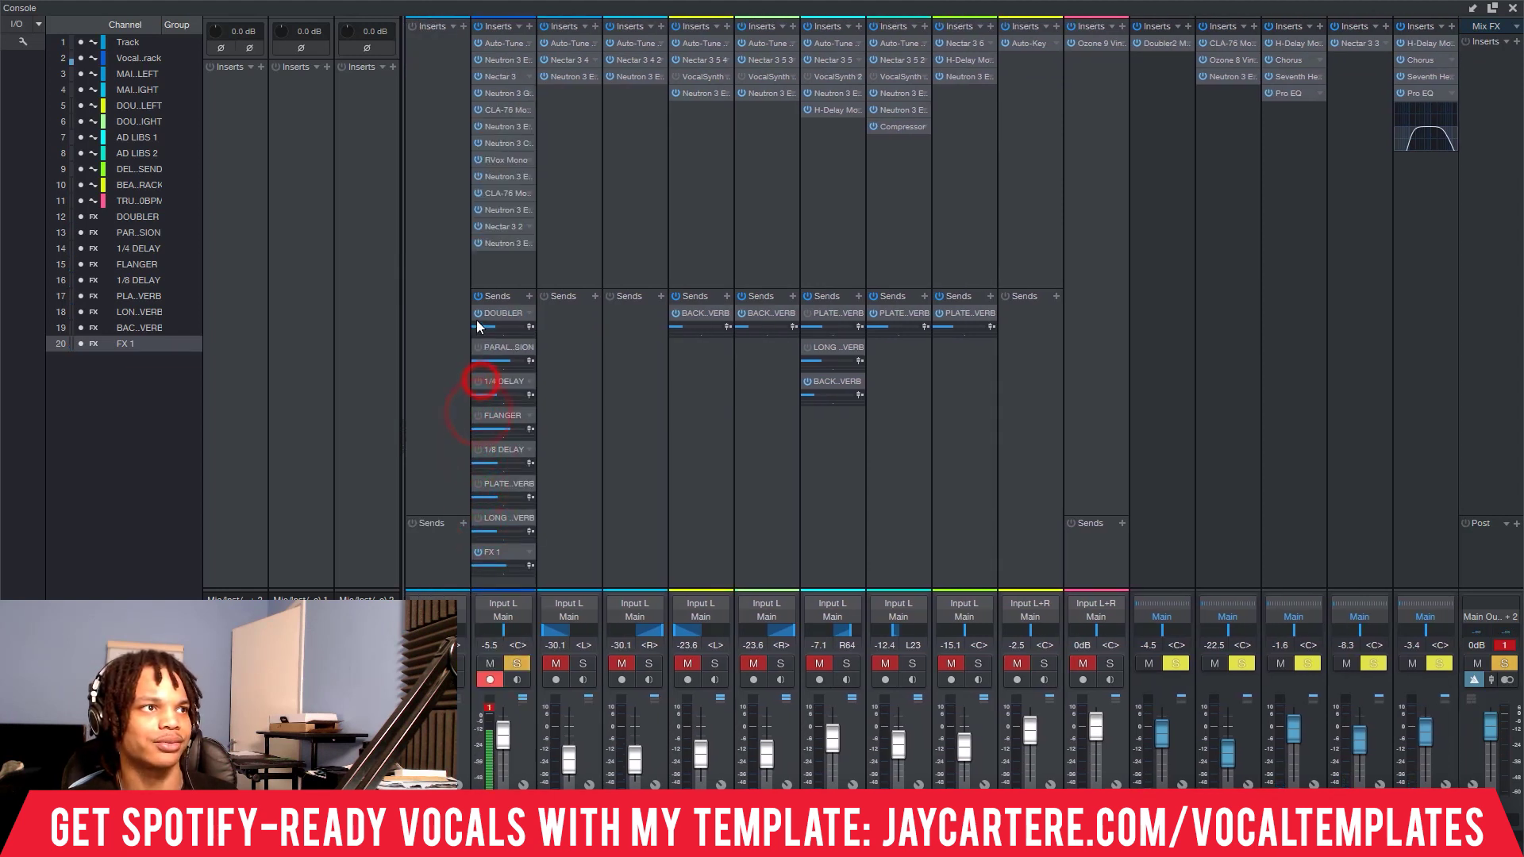
{"action": "left_click", "coordinate": [478, 313]}
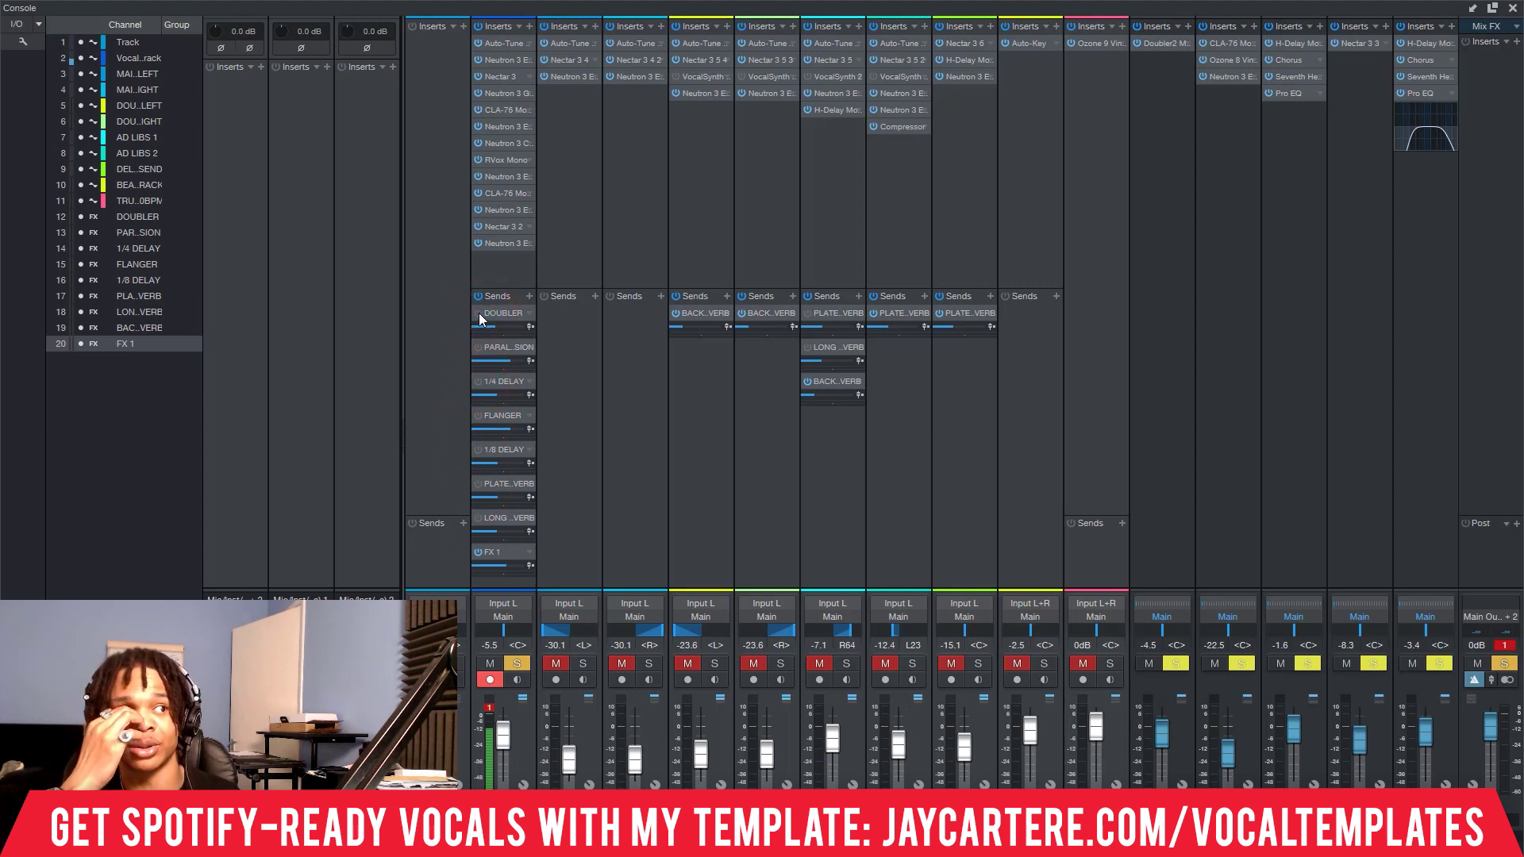
- Compare the vocal without and with parallel compression by switching its FX 1 send off and back on
{"action": "left_click", "coordinate": [478, 551]}
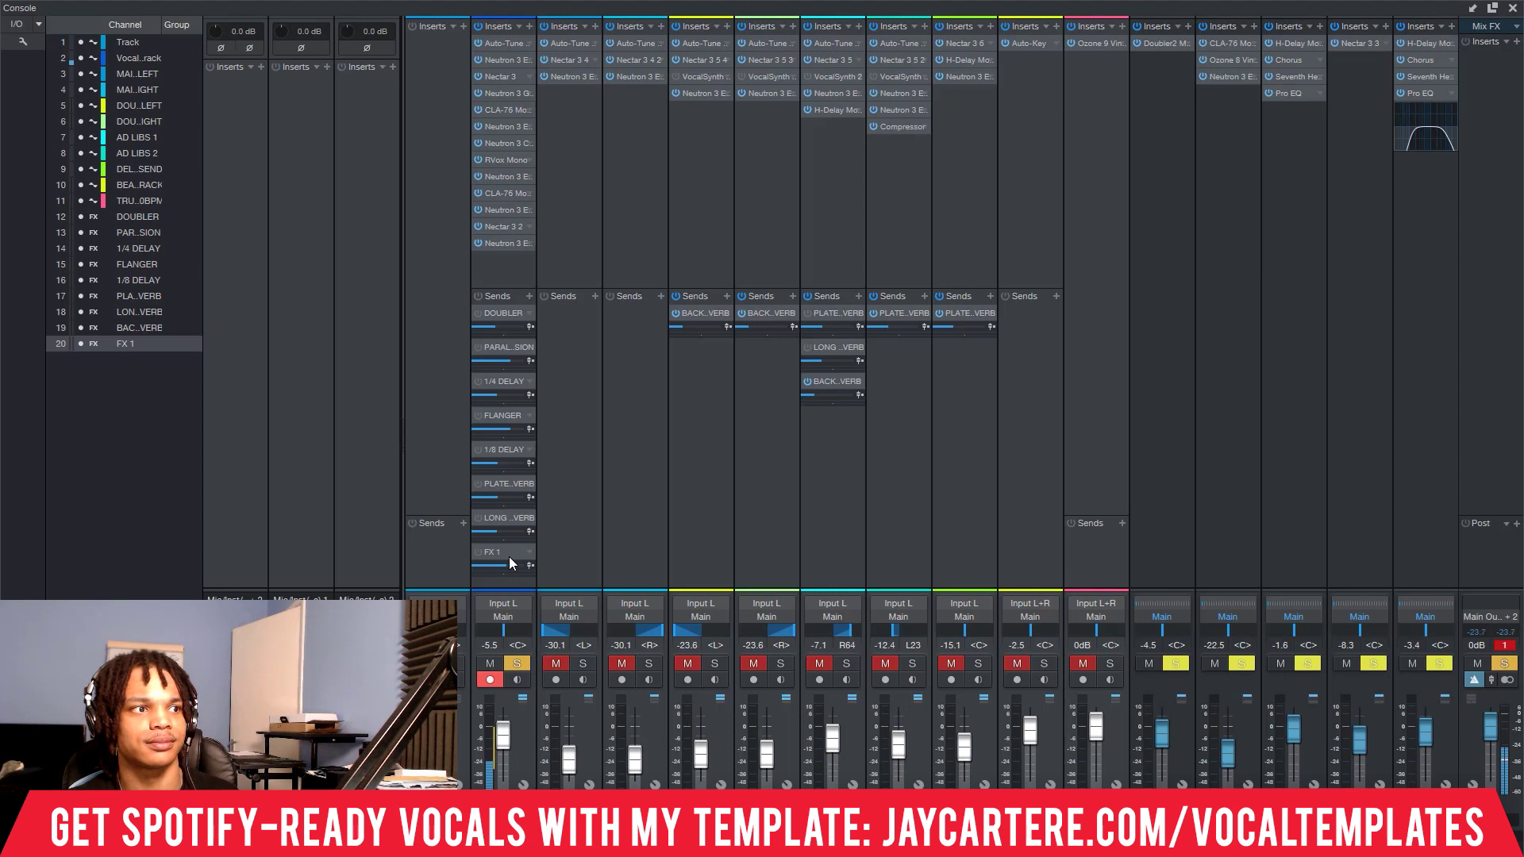
{"action": "left_click", "coordinate": [479, 552]}
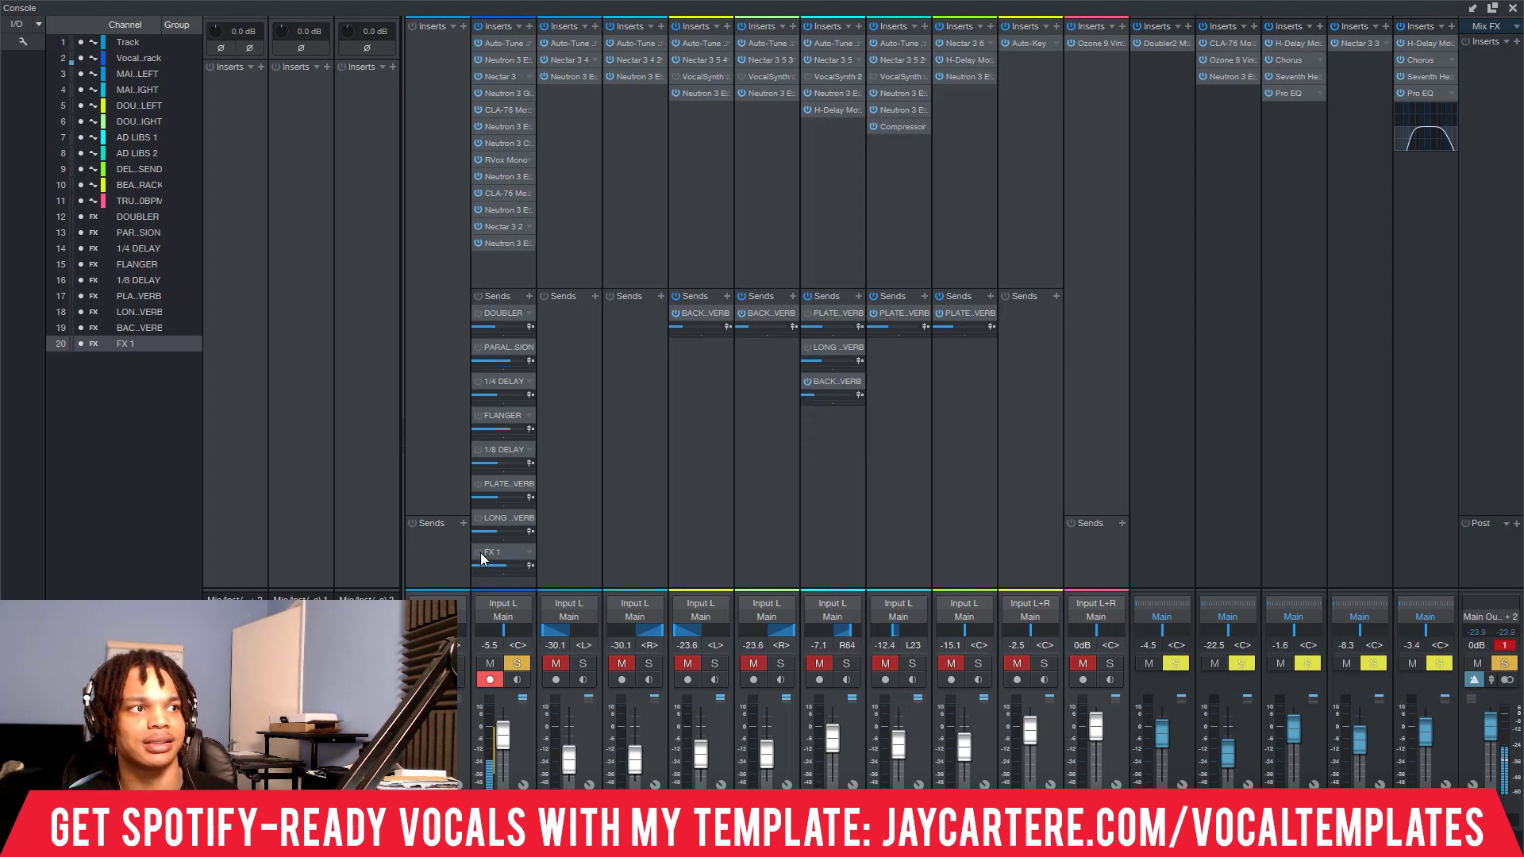
{"action": "left_click", "coordinate": [478, 553]}
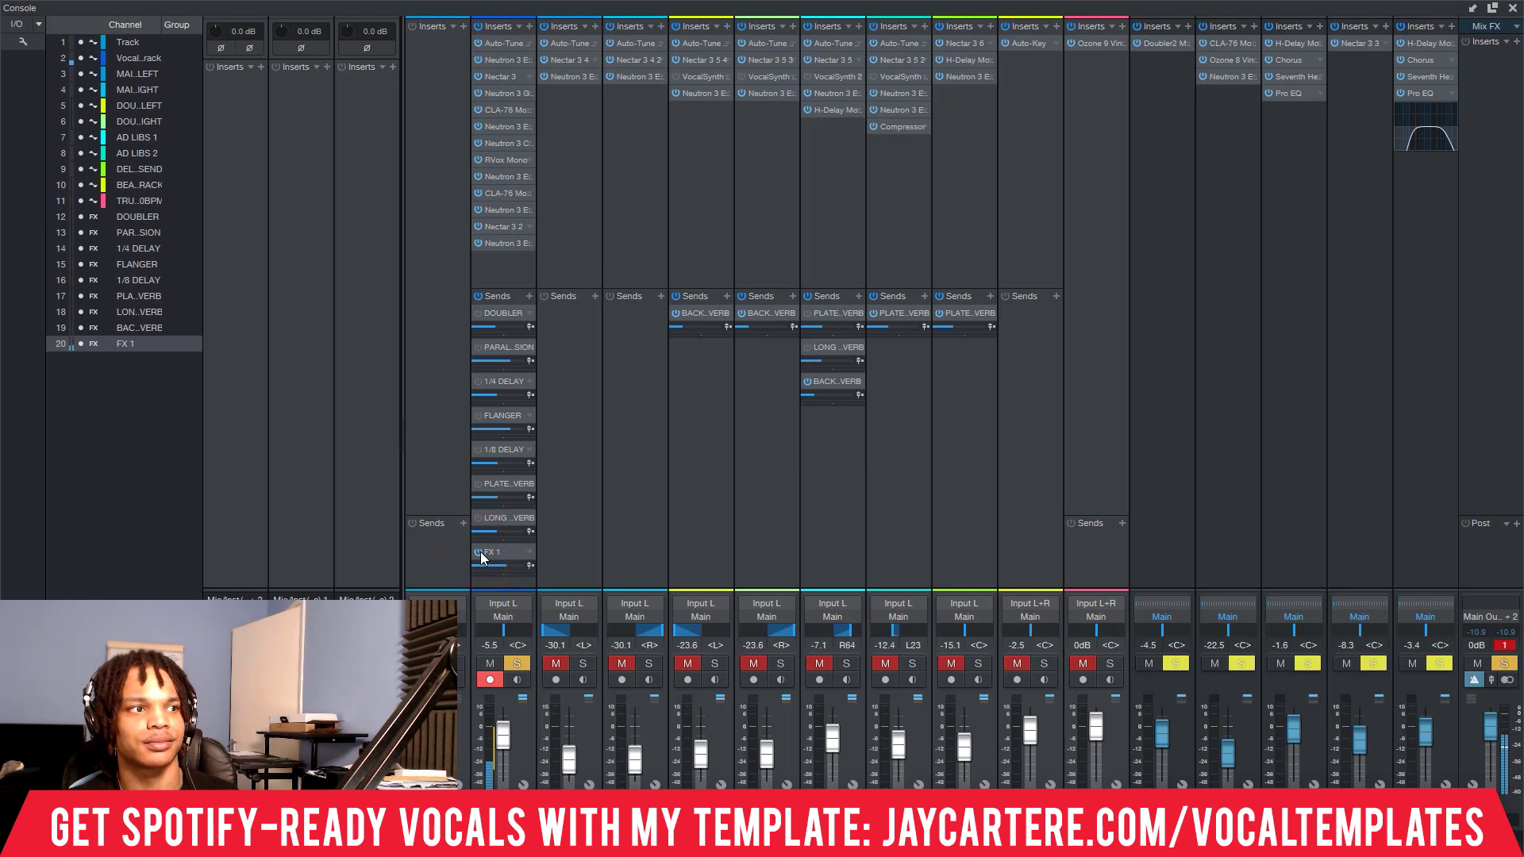
- Lower the FX 1 channel's volume to -26.5 dB to blend it under the vocal, and stop playback
{"action": "scroll", "coordinate": [488, 762], "scroll_direction": "right", "scroll_amount": 2}
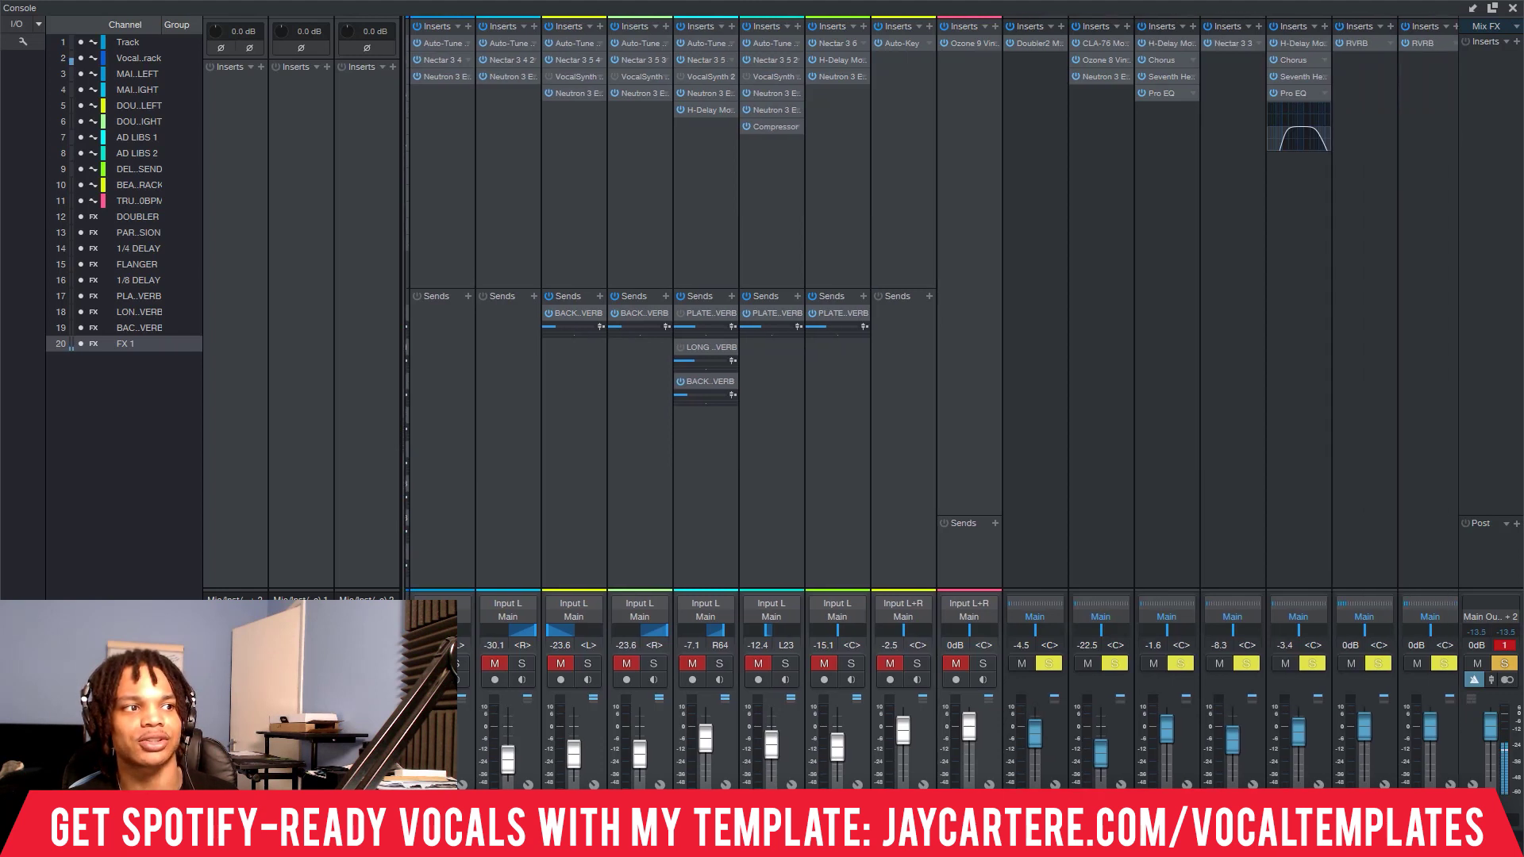
{"action": "scroll", "coordinate": [489, 762], "scroll_direction": "right", "scroll_amount": 2}
{"action": "scroll", "coordinate": [489, 762], "scroll_direction": "left", "scroll_amount": 4}
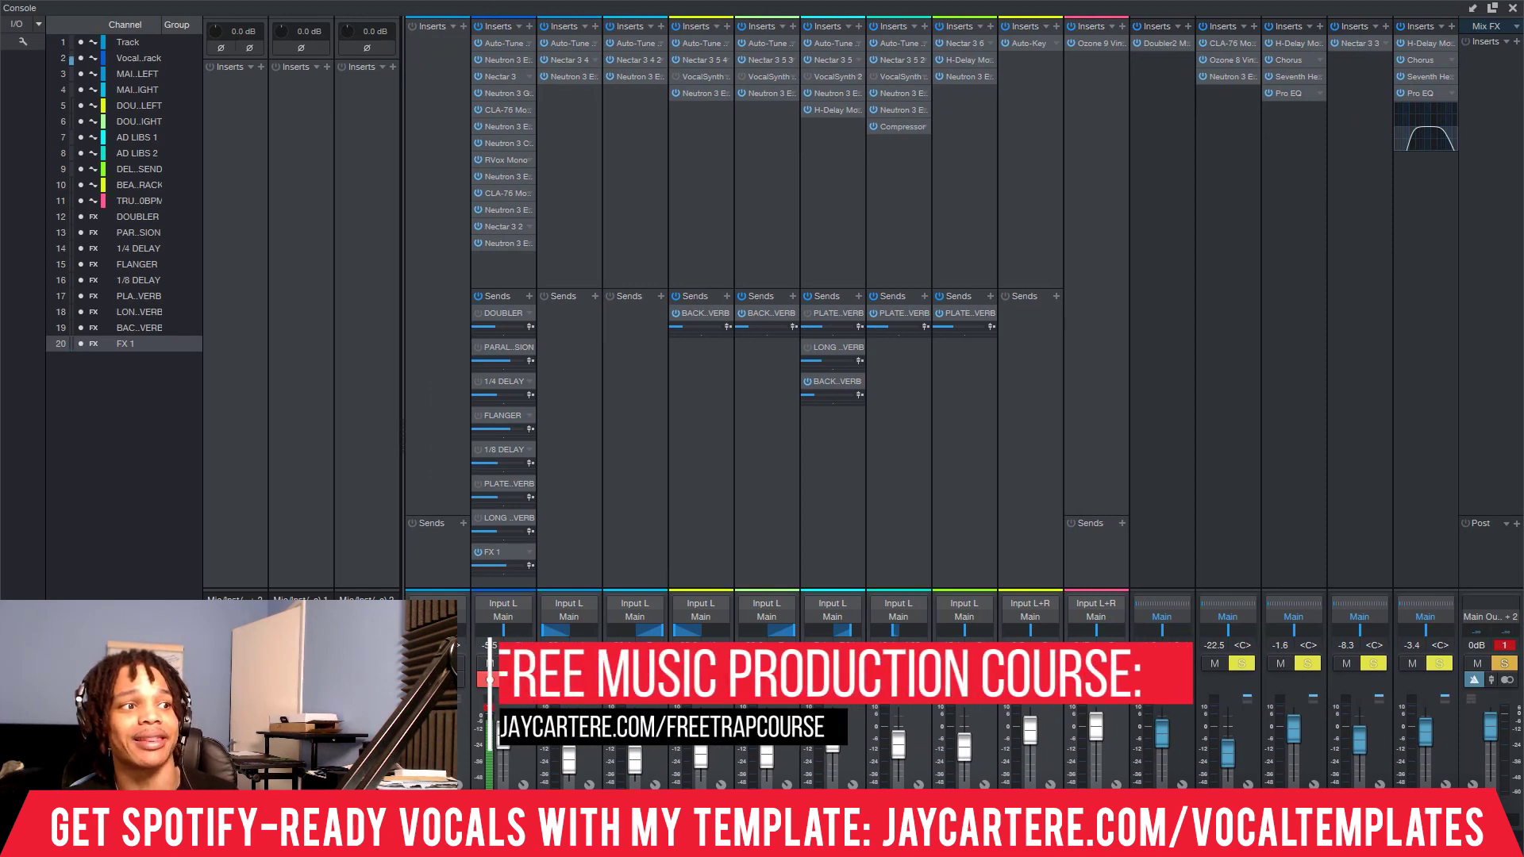
{"action": "scroll", "coordinate": [488, 762], "scroll_direction": "right", "scroll_amount": 1}
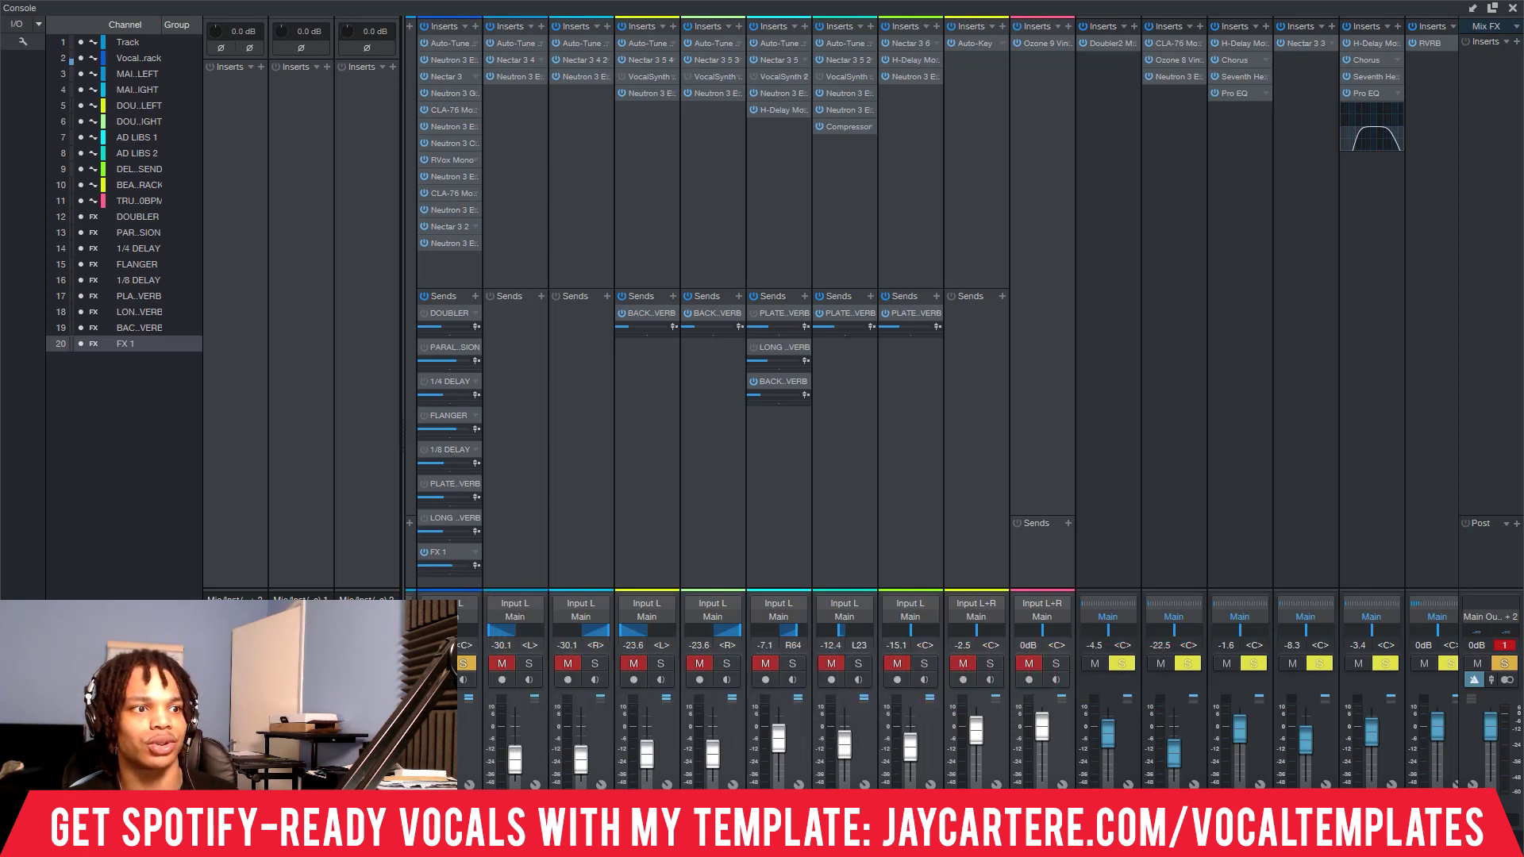
{"action": "scroll", "coordinate": [779, 738], "scroll_direction": "right", "scroll_amount": 3}
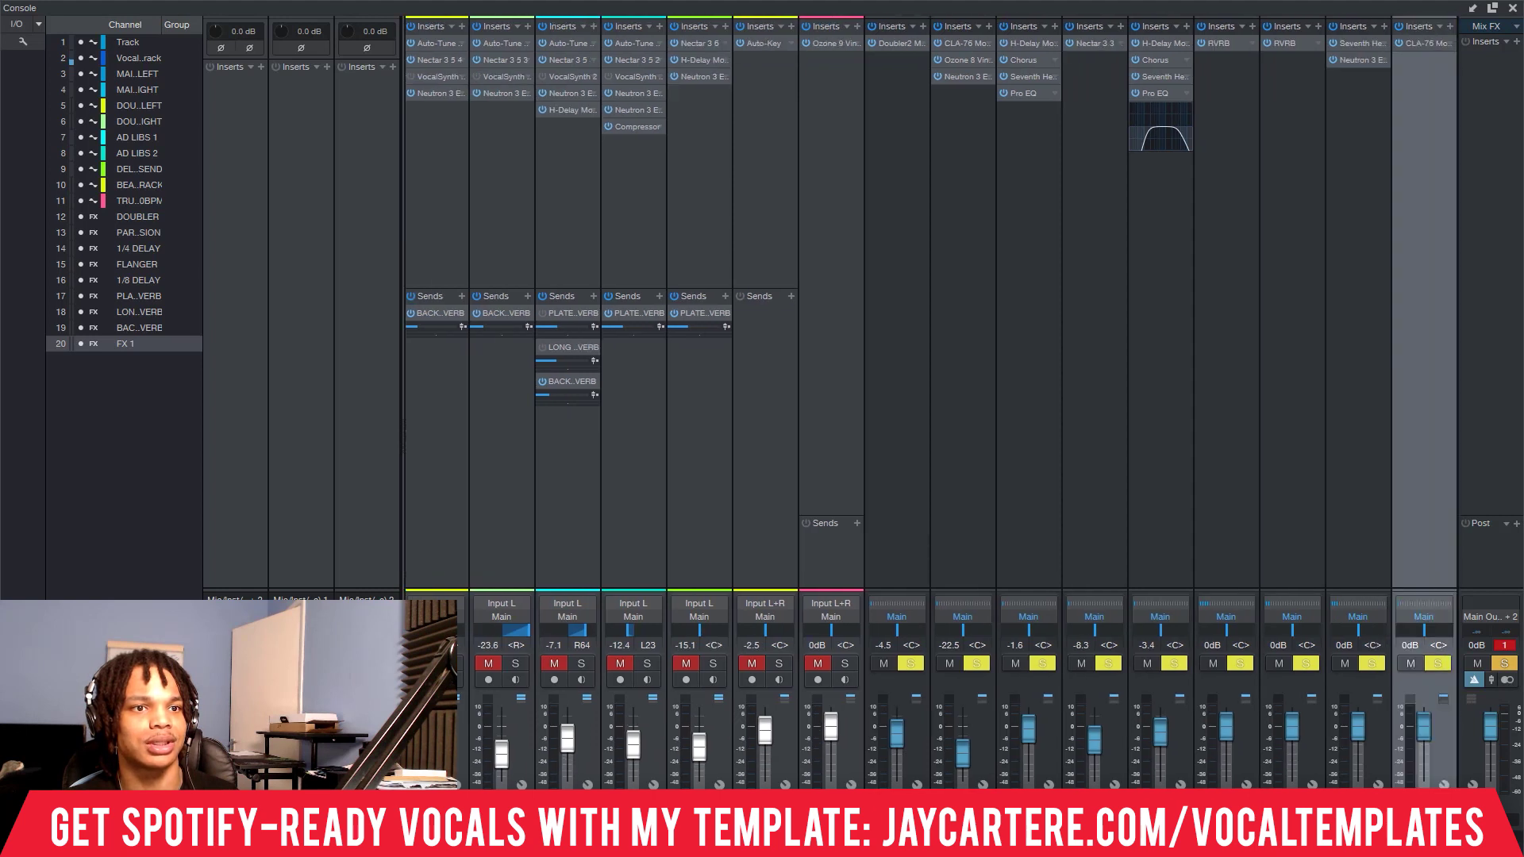
{"action": "left_click", "coordinate": [1425, 725]}
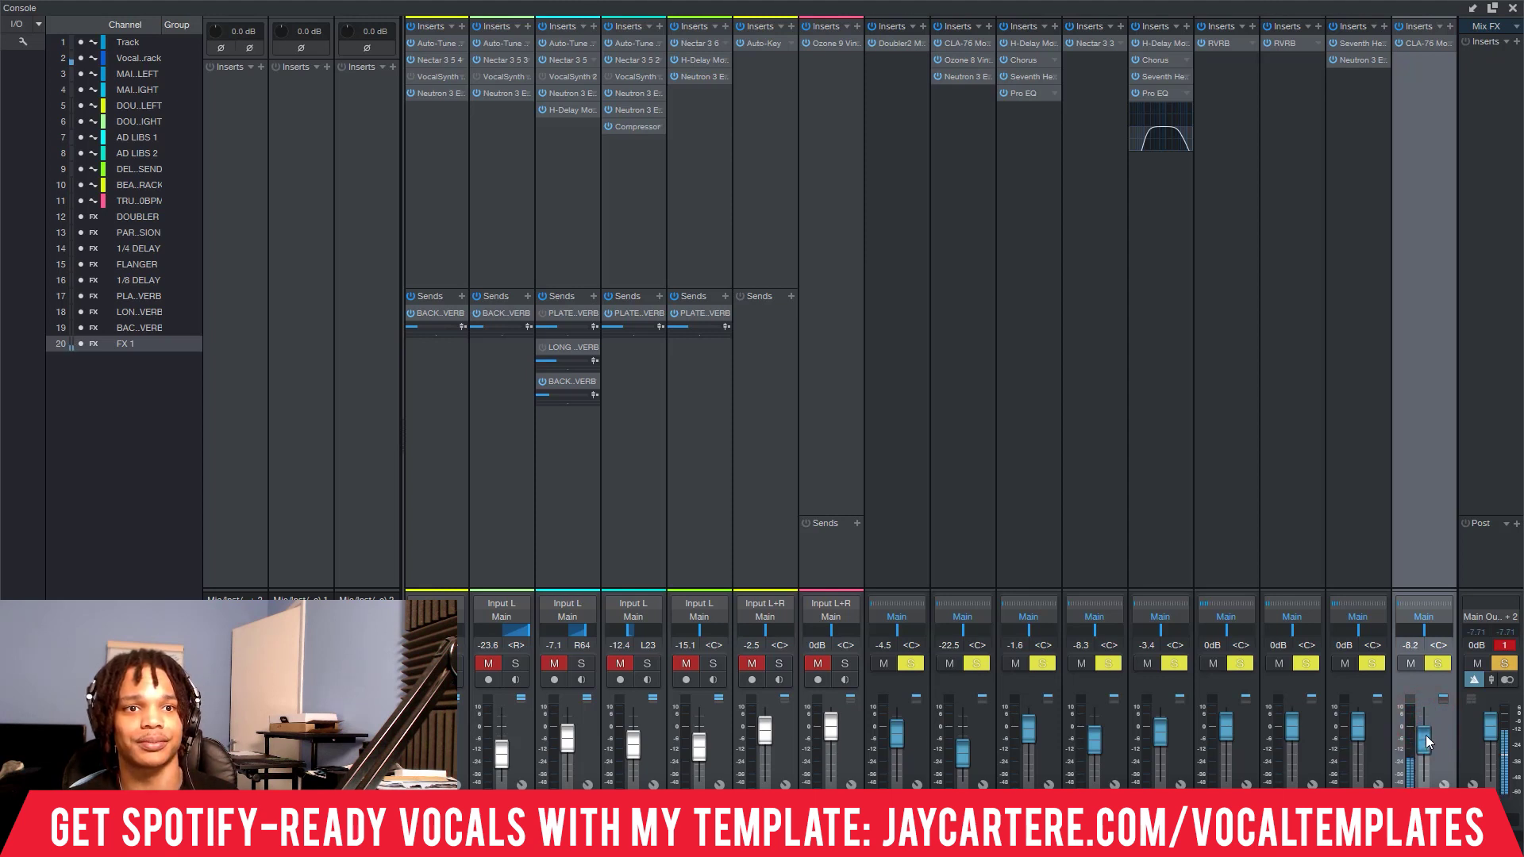
{"action": "left_click_drag", "start_coordinate": [1425, 736], "coordinate": [1425, 758]}
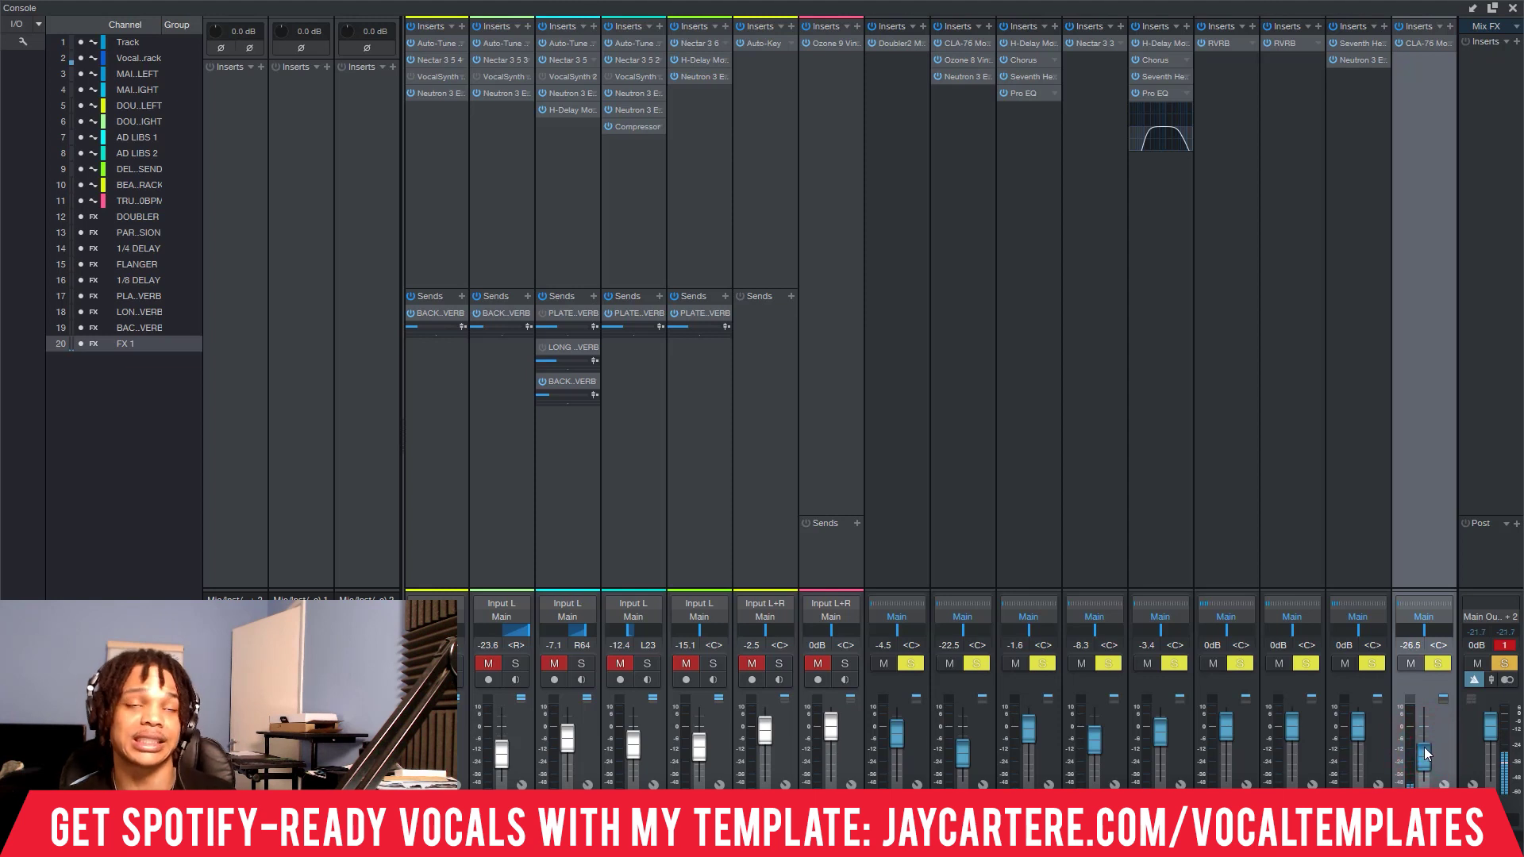
{"action": "key", "text": "space"}
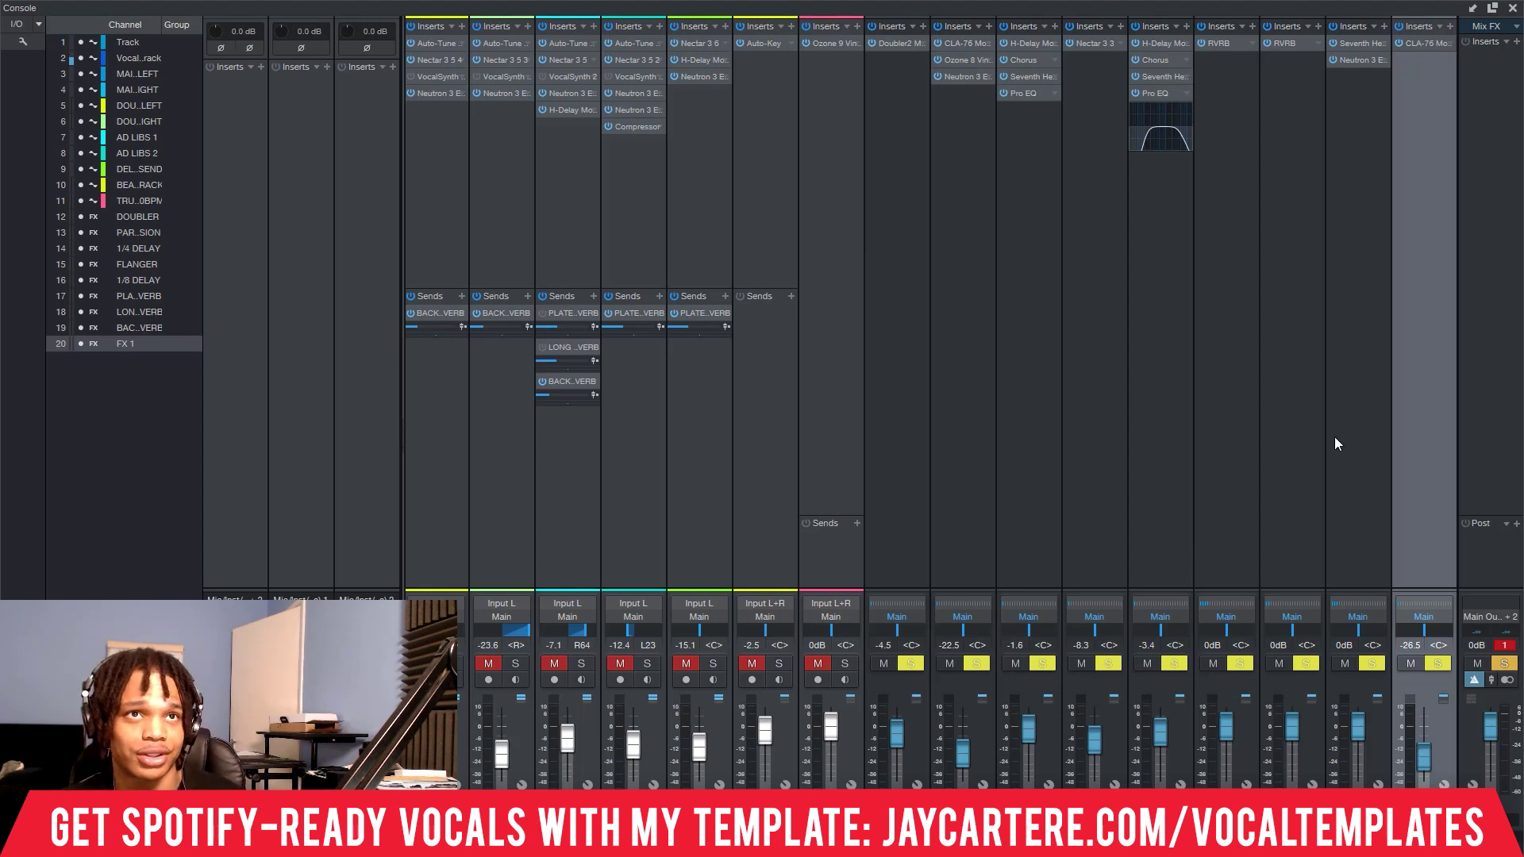
- Bypass the CLA-76 on the FX 1 channel and insert RVox Mono after it
{"action": "left_click", "coordinate": [1397, 45]}
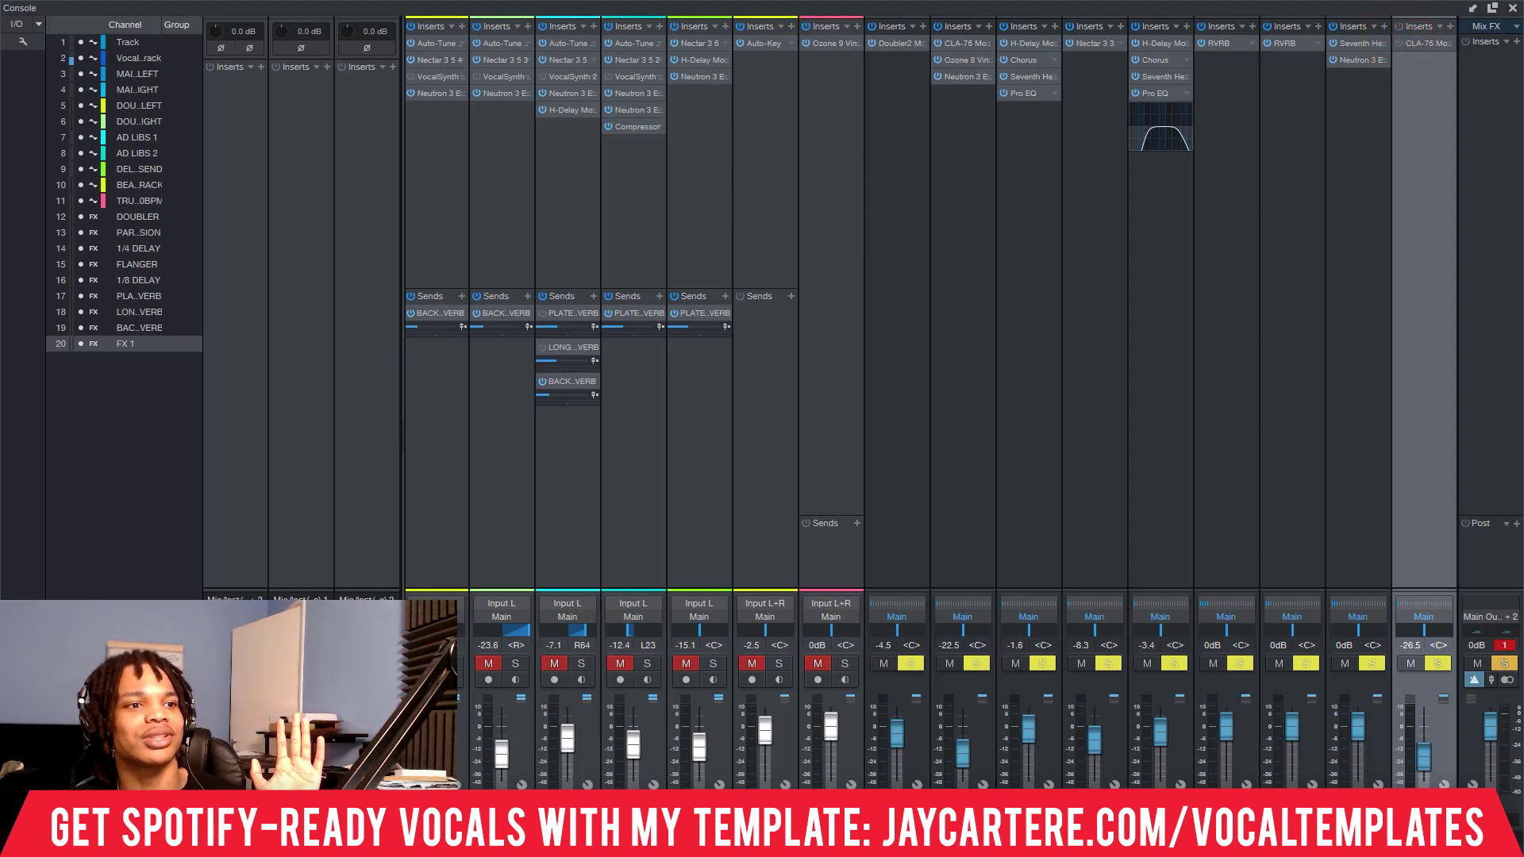
{"action": "left_click", "coordinate": [1408, 57]}
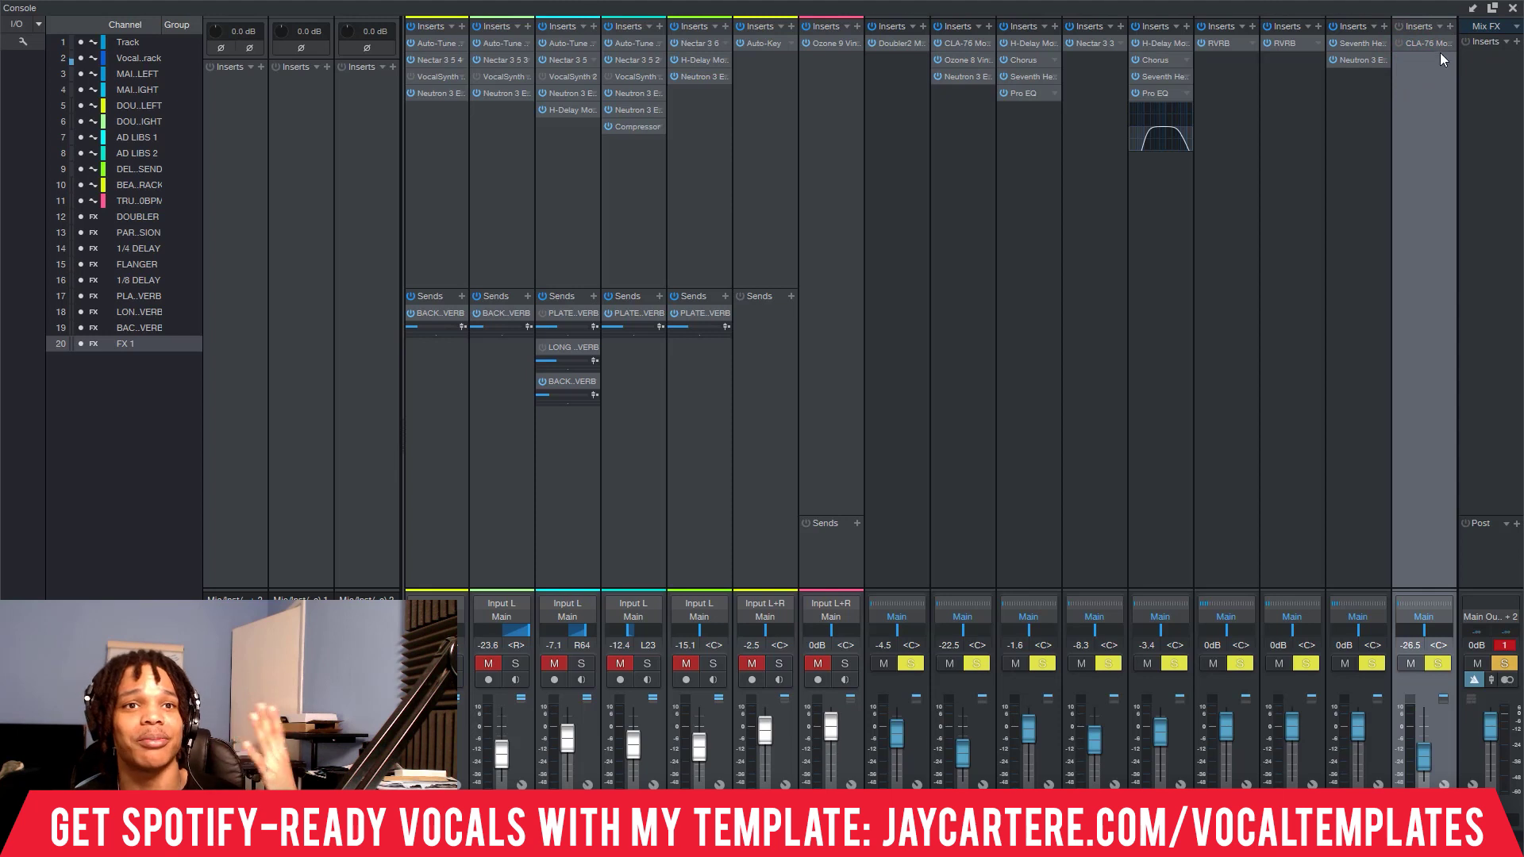
{"action": "left_click", "coordinate": [1449, 26]}
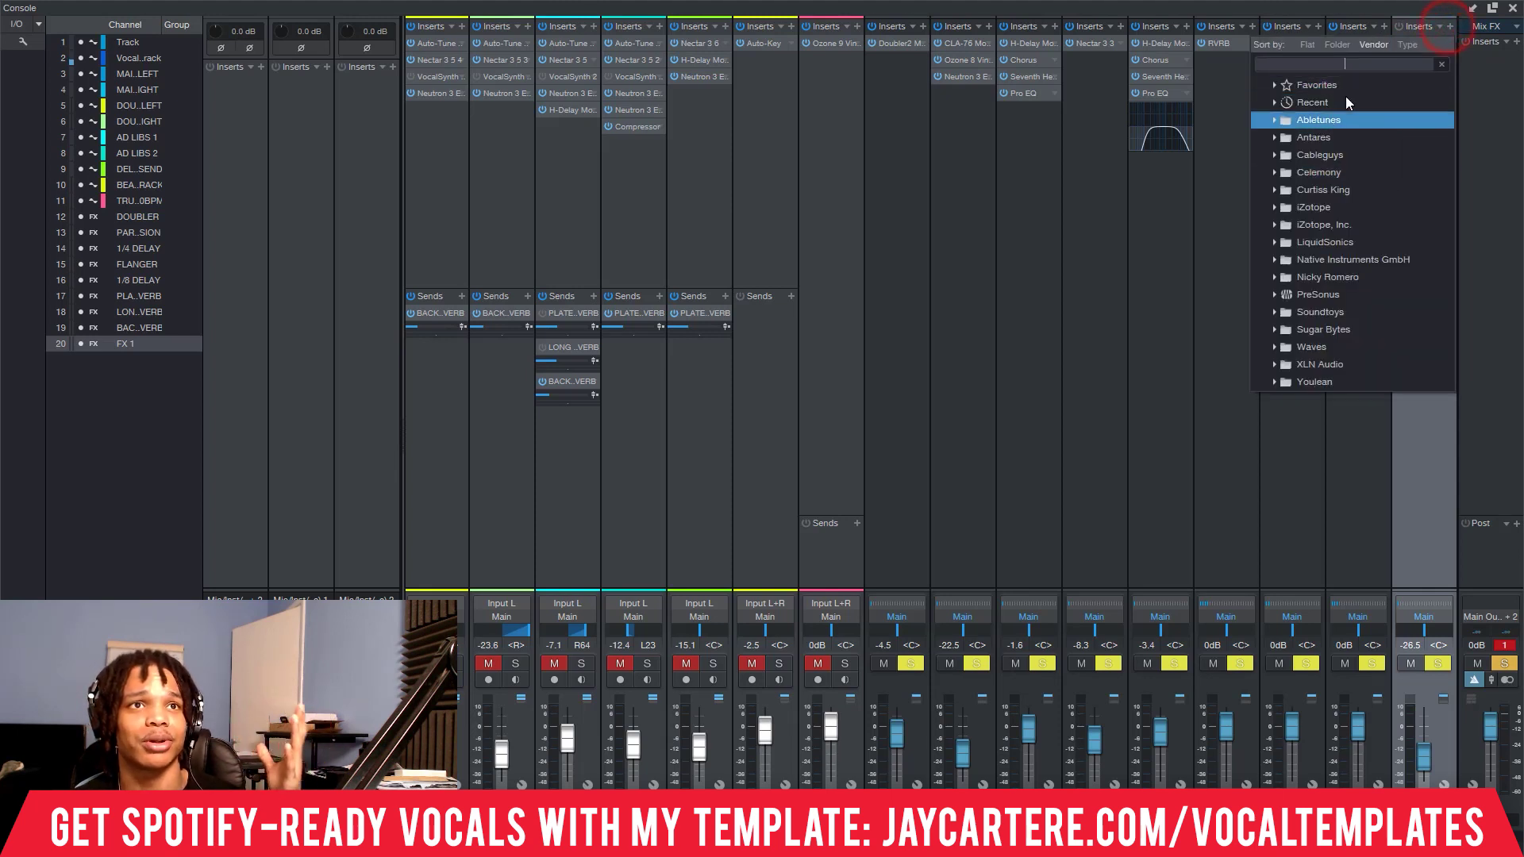
{"action": "left_click", "coordinate": [1302, 119]}
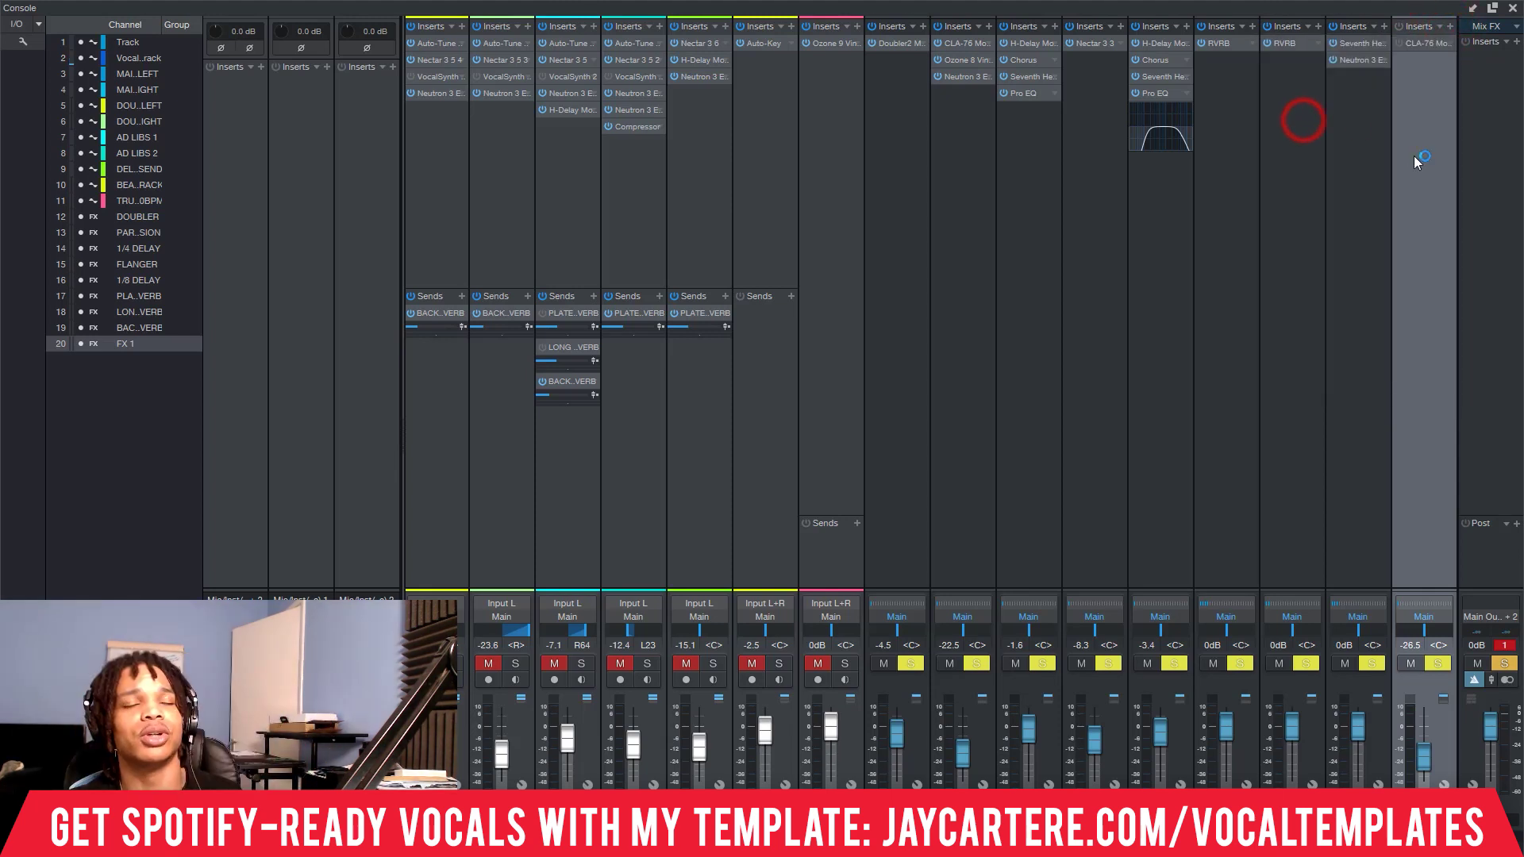
{"action": "left_click_drag", "start_coordinate": [930, 193], "coordinate": [914, 170]}
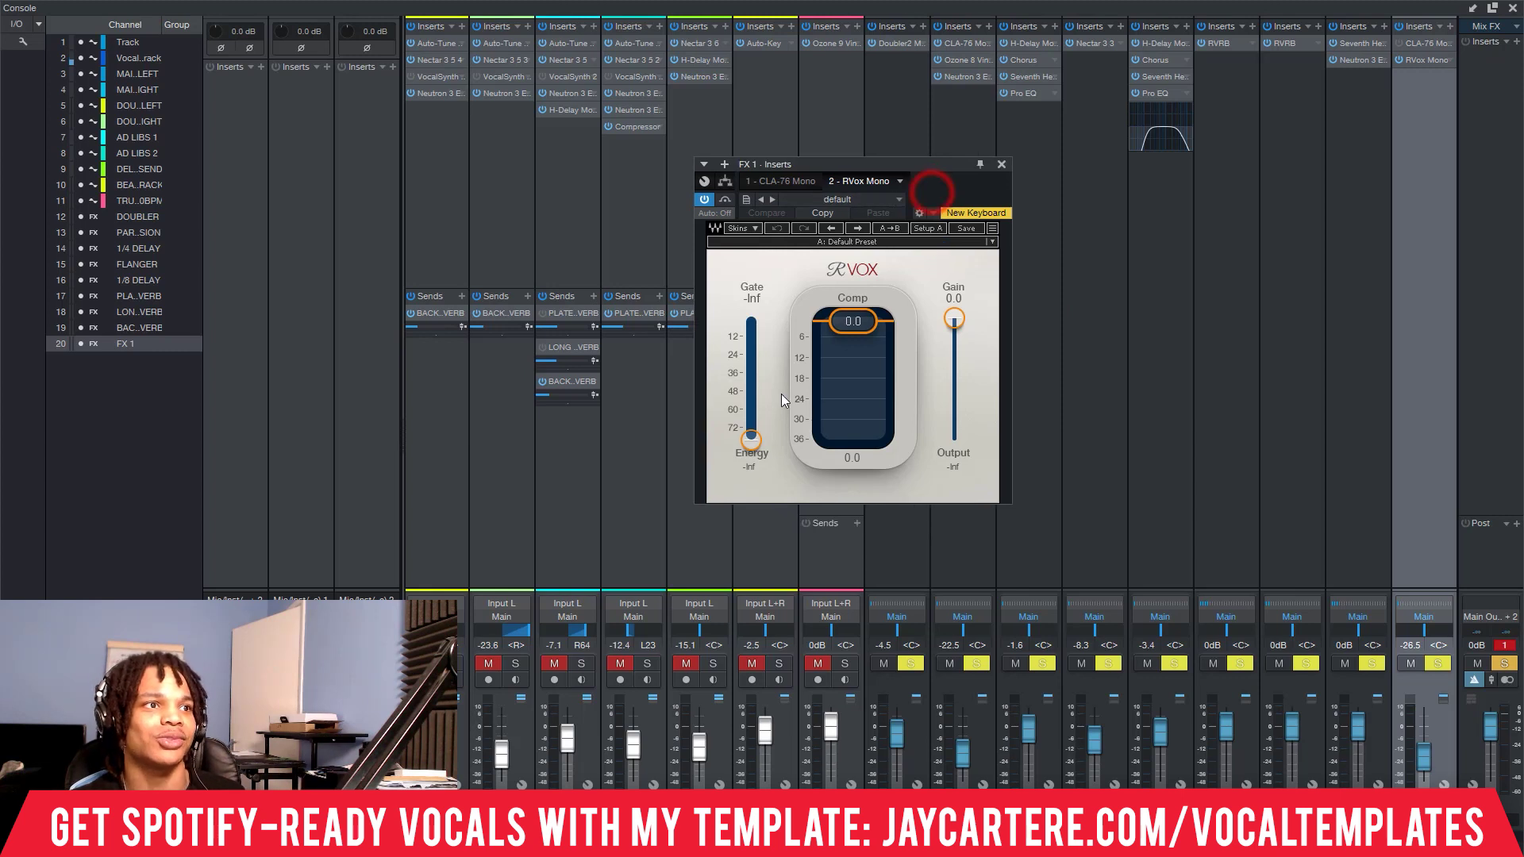
- Set the RVox compression to -20.7 and try its gain and gate during playback, leaving them at 0.0 and -Inf
{"action": "left_click_drag", "start_coordinate": [852, 321], "coordinate": [863, 387]}
{"action": "key", "text": "space"}
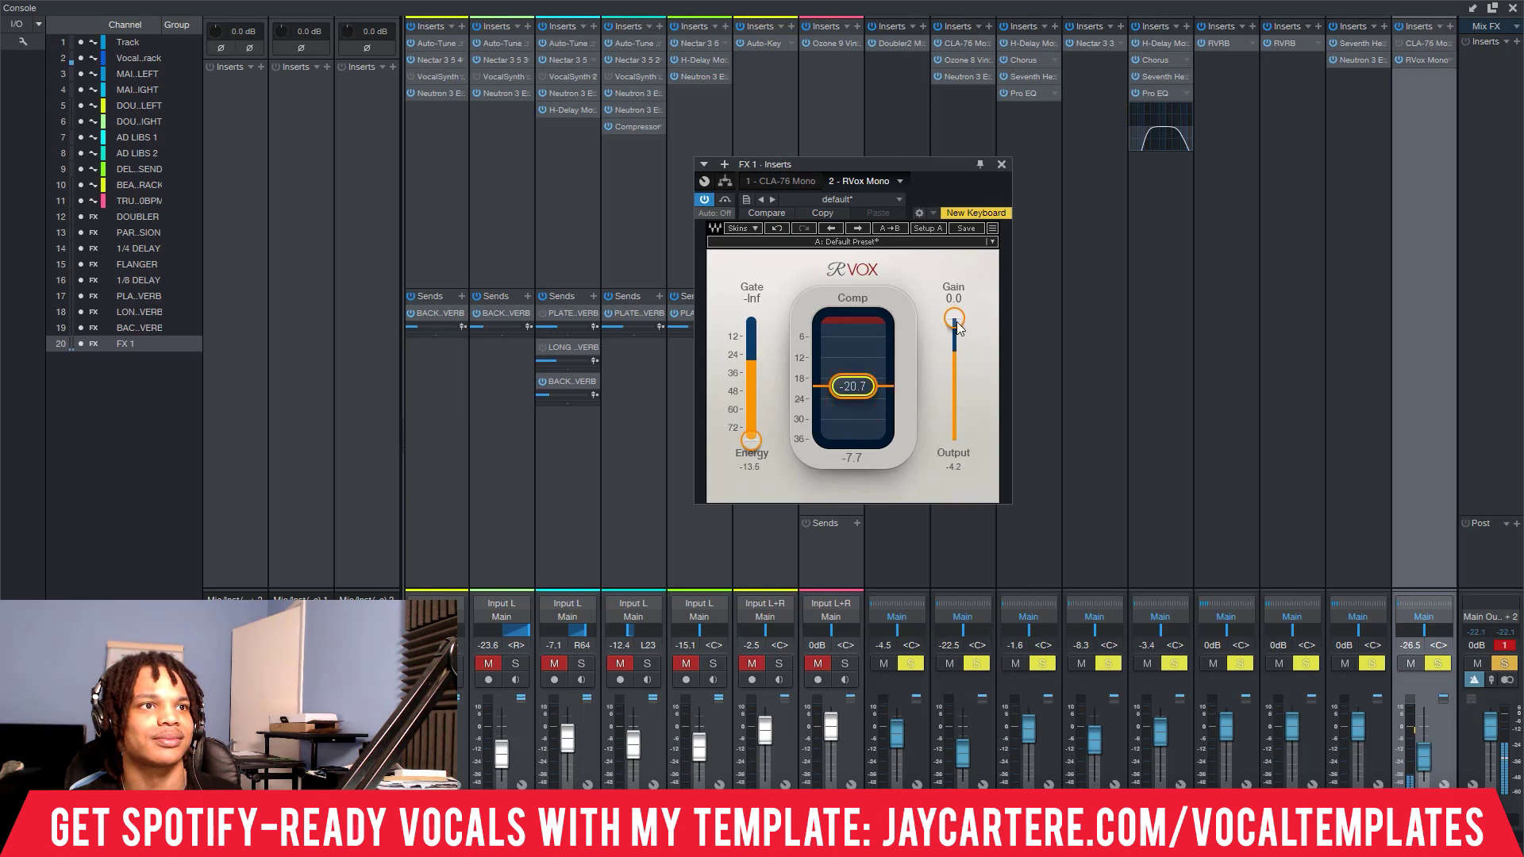
{"action": "left_click_drag", "start_coordinate": [954, 318], "coordinate": [954, 363]}
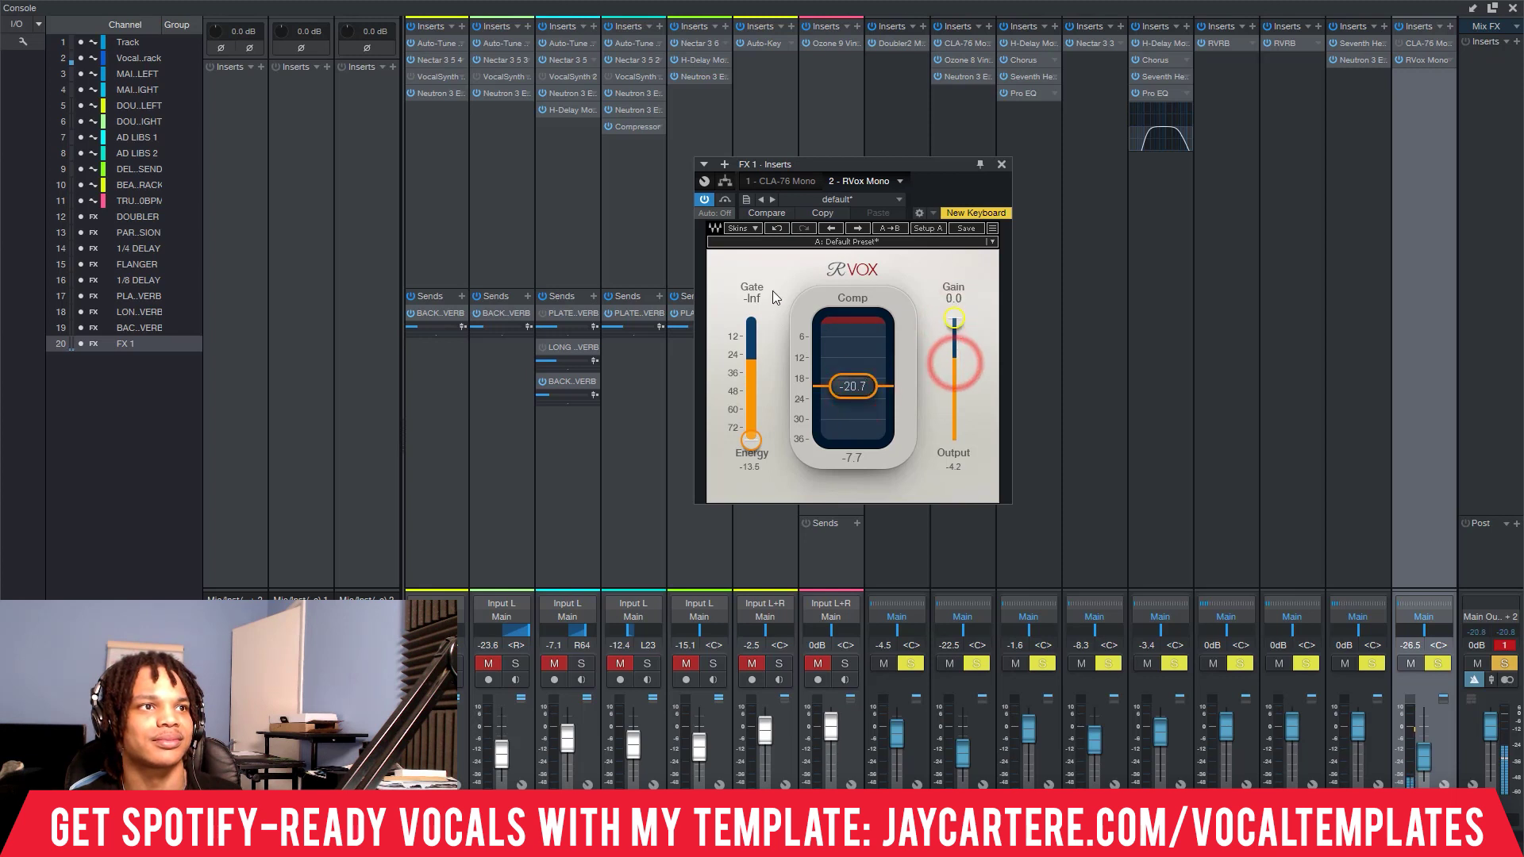
{"action": "mouse_move", "coordinate": [751, 439]}
{"action": "left_mouse_down"}
{"action": "mouse_move", "coordinate": [751, 355]}
{"action": "mouse_move", "coordinate": [751, 439]}
{"action": "left_mouse_up"}
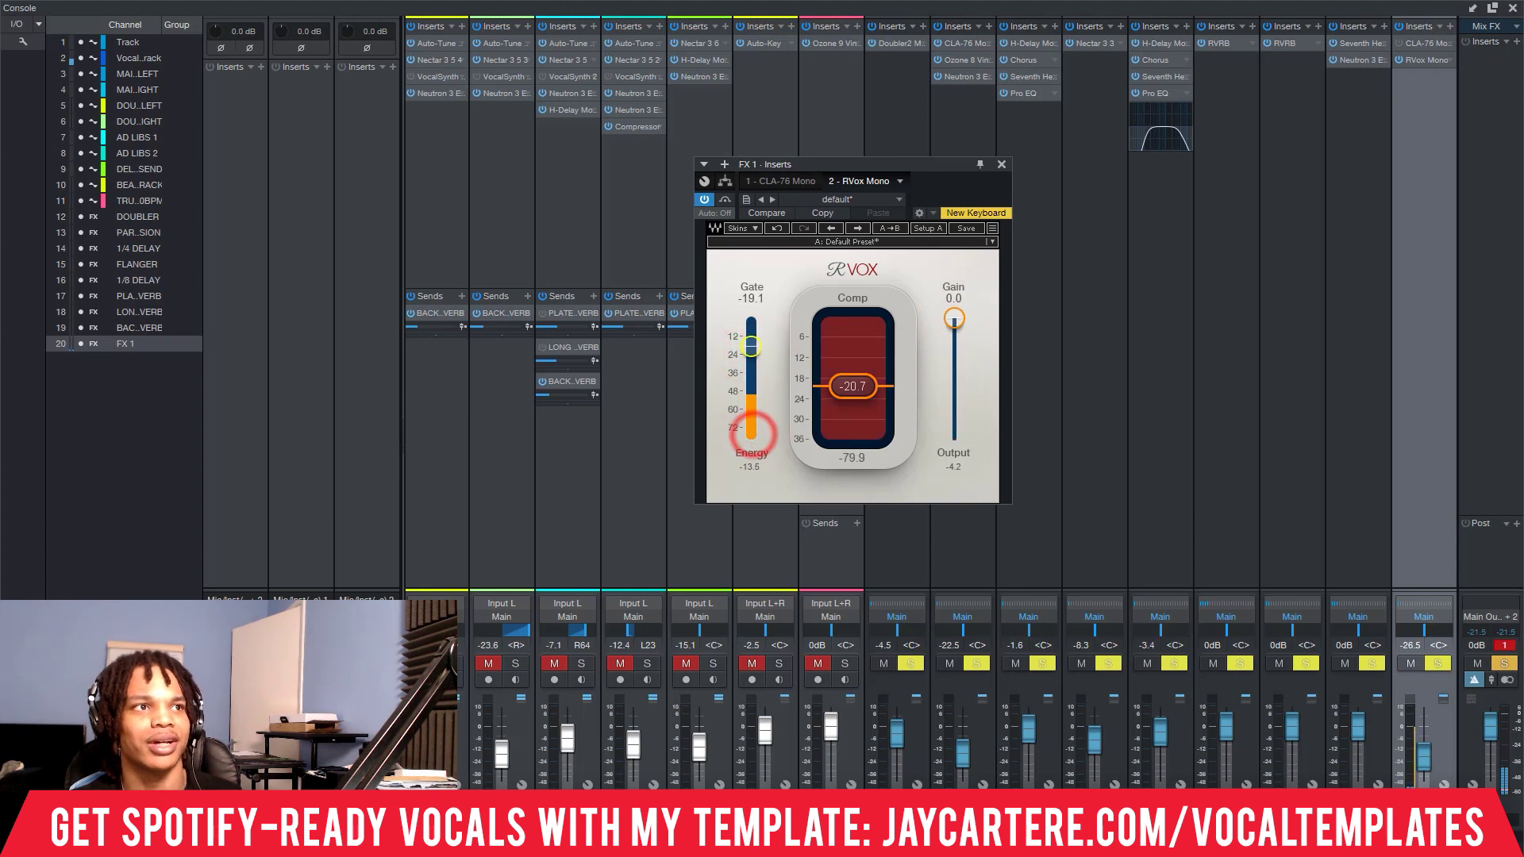
{"action": "left_click_drag", "start_coordinate": [954, 318], "coordinate": [954, 318]}
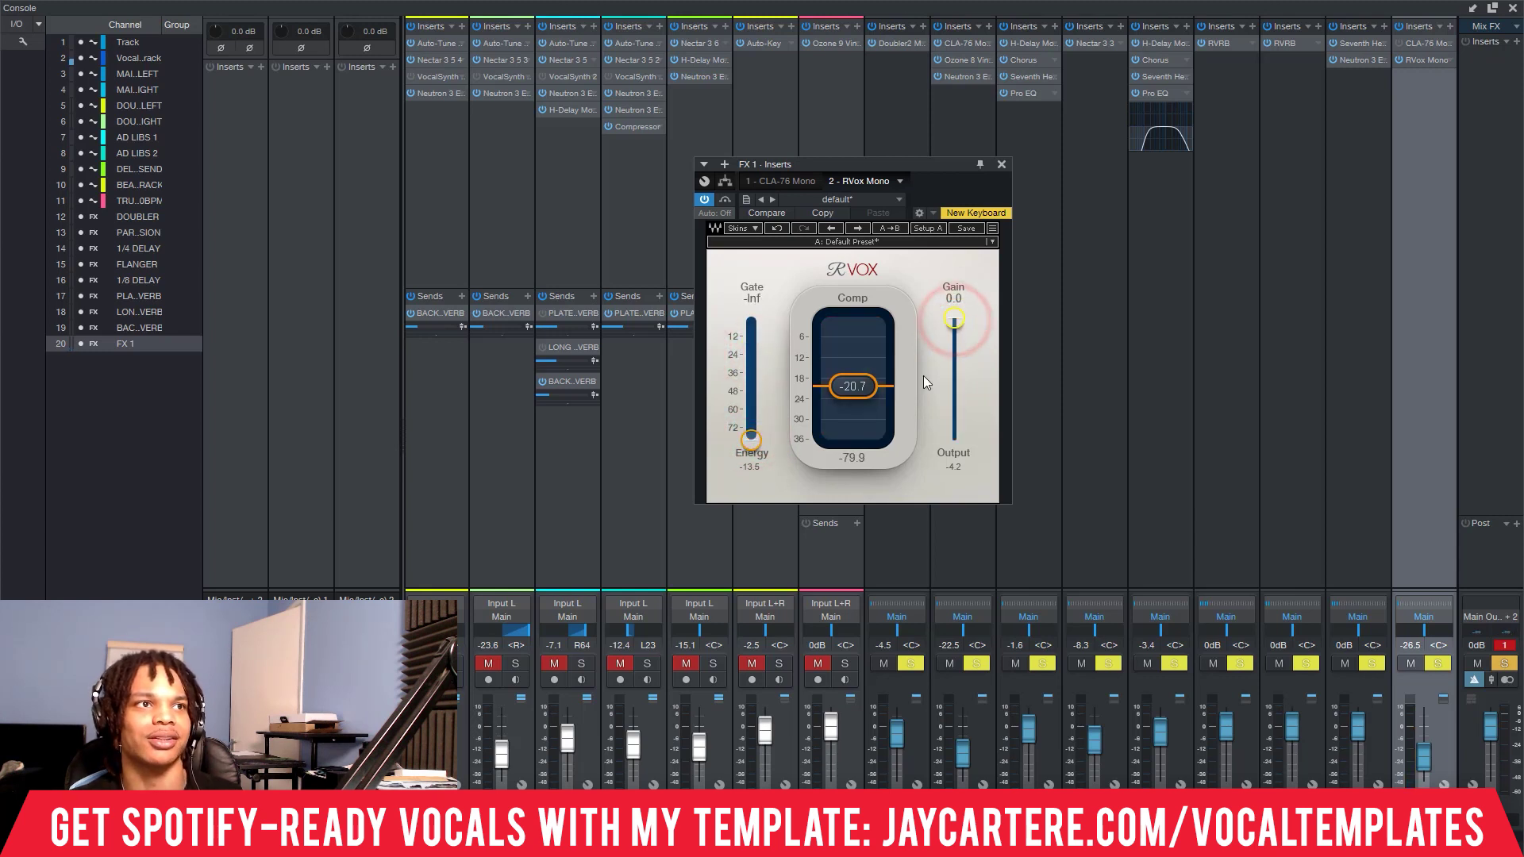